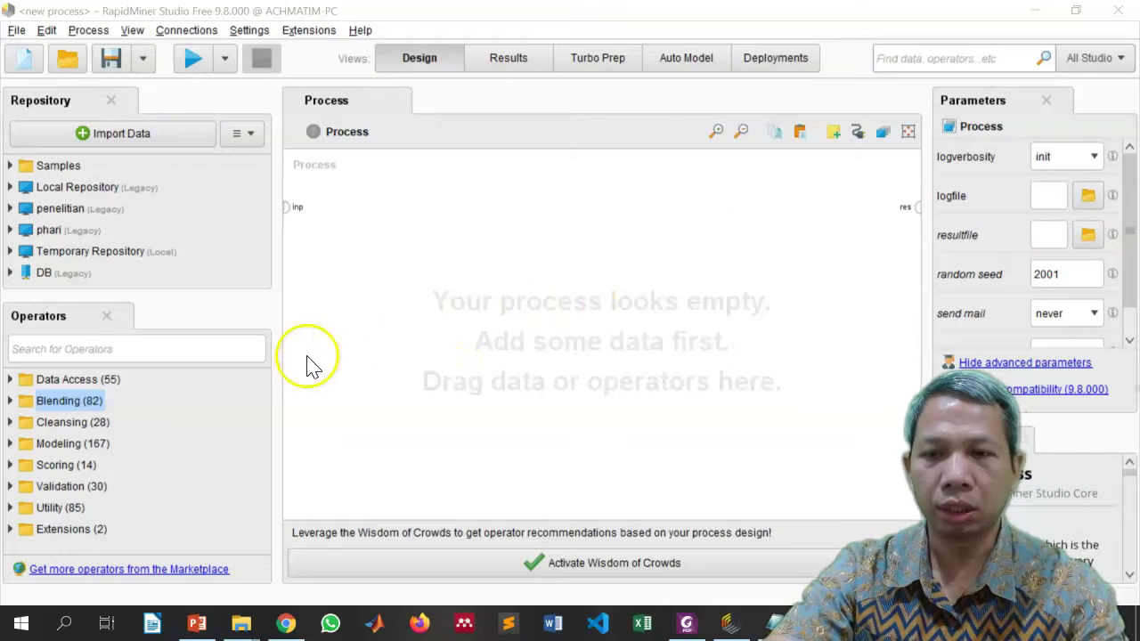
- Search the operators for "read" and add the Read Excel operator to the empty process
{"action": "left_click", "coordinate": [135, 347]}
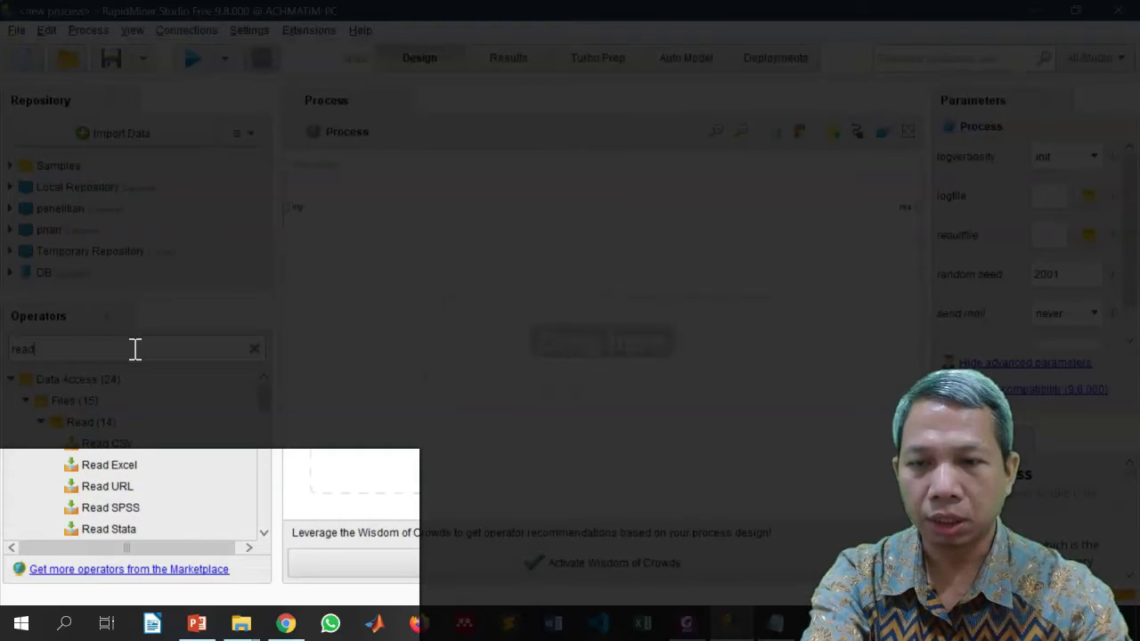
{"action": "left_click", "coordinate": [98, 464]}
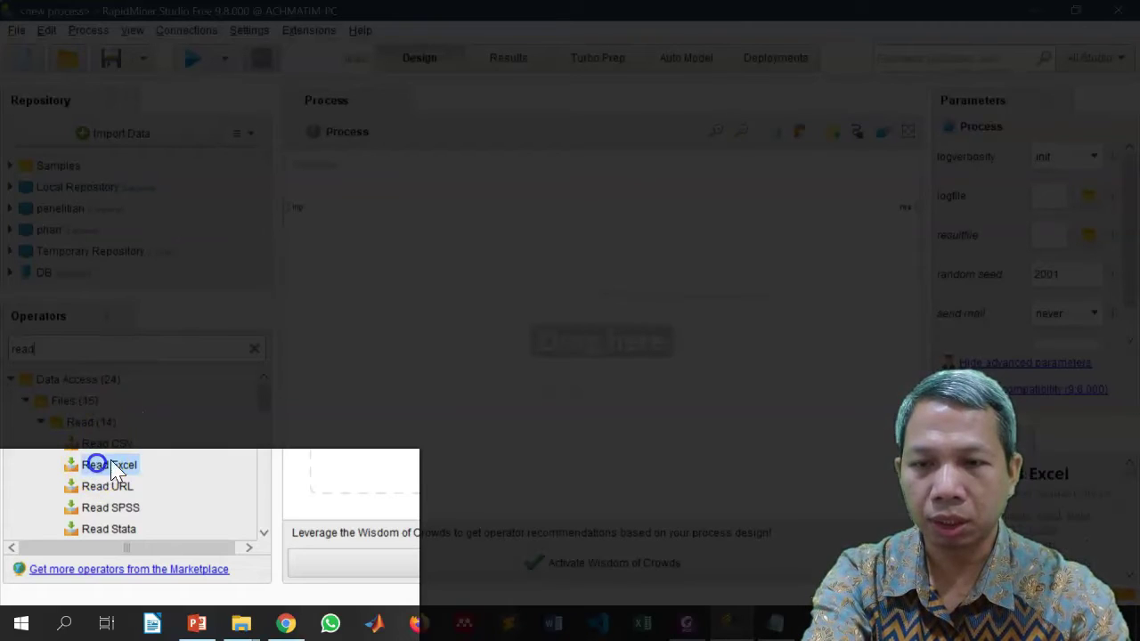
{"action": "left_click_drag", "start_coordinate": [175, 442], "coordinate": [377, 234]}
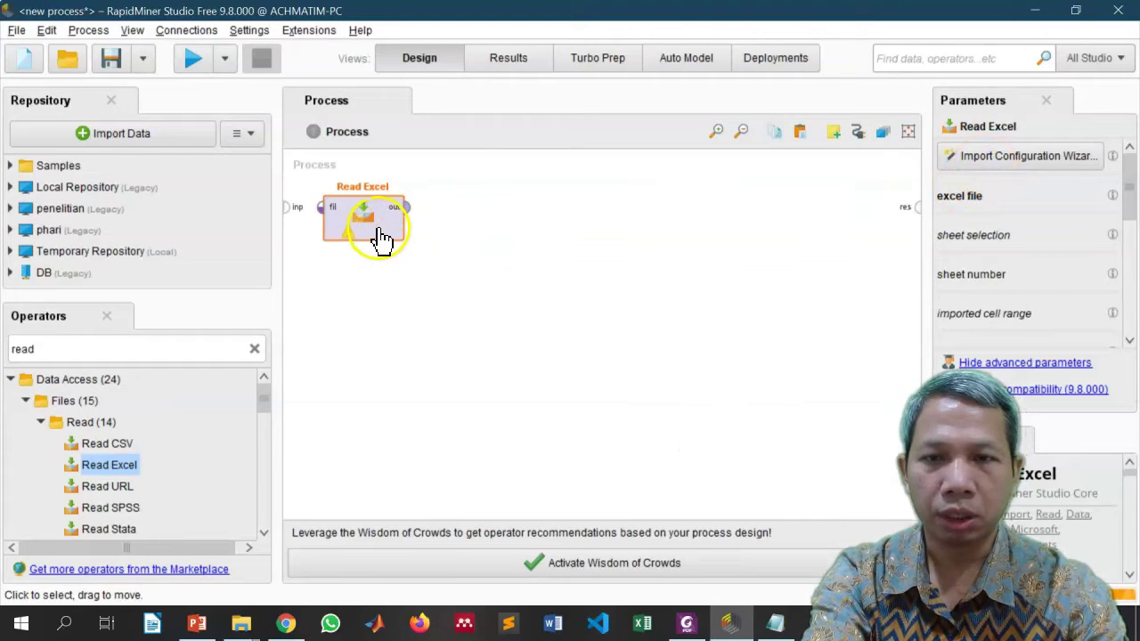
- Configure Read Excel with the import wizard to load Sheet1, columns A:O, of MissingDatasetSample.xlsx from the Dataset folder with row 1 as header
{"action": "left_click", "coordinate": [1020, 170]}
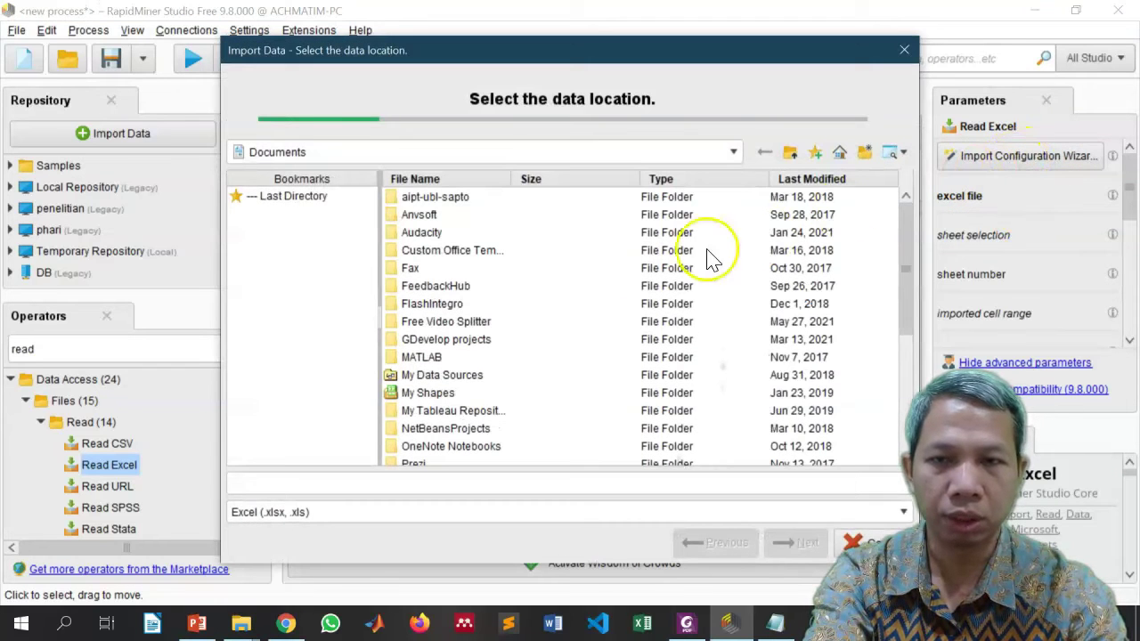
{"action": "left_click", "coordinate": [291, 196]}
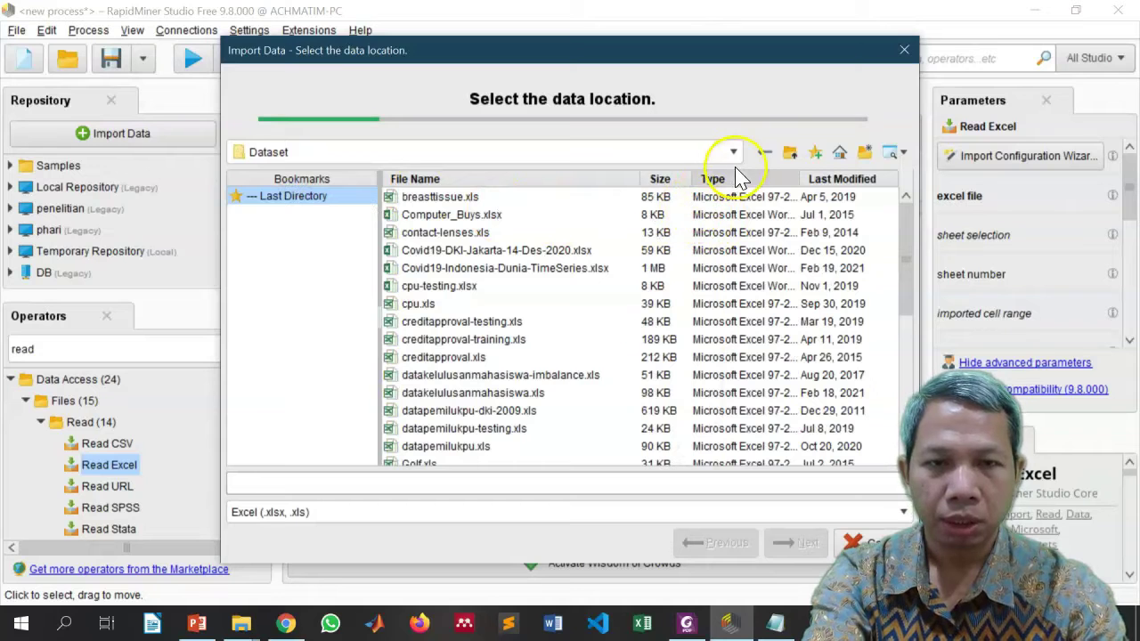
{"action": "left_click", "coordinate": [817, 180]}
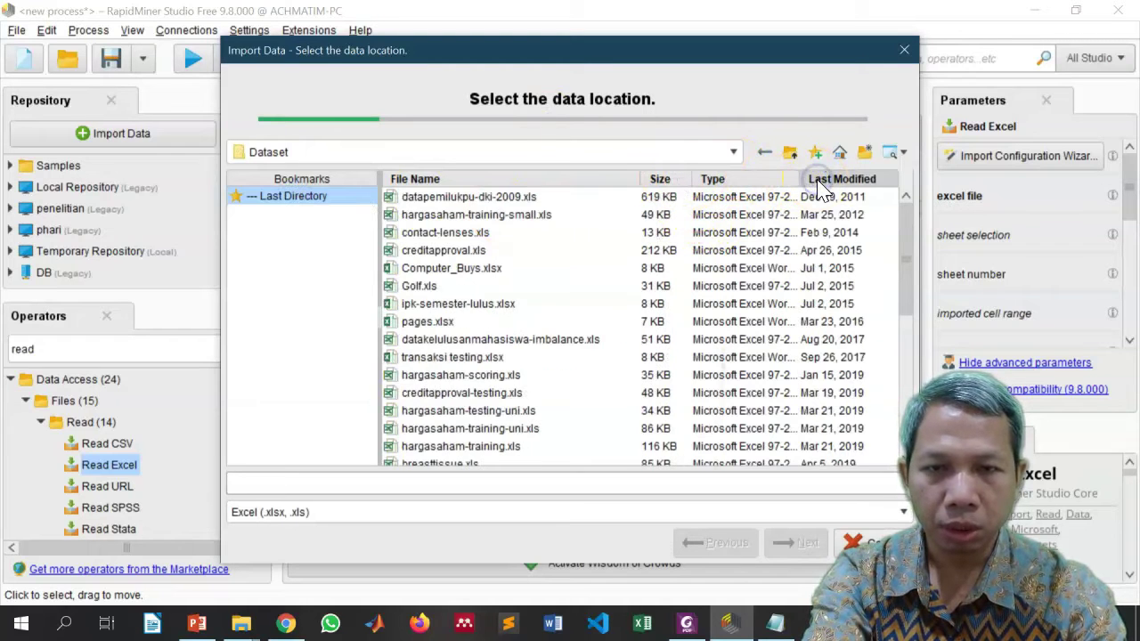
{"action": "left_click", "coordinate": [817, 180]}
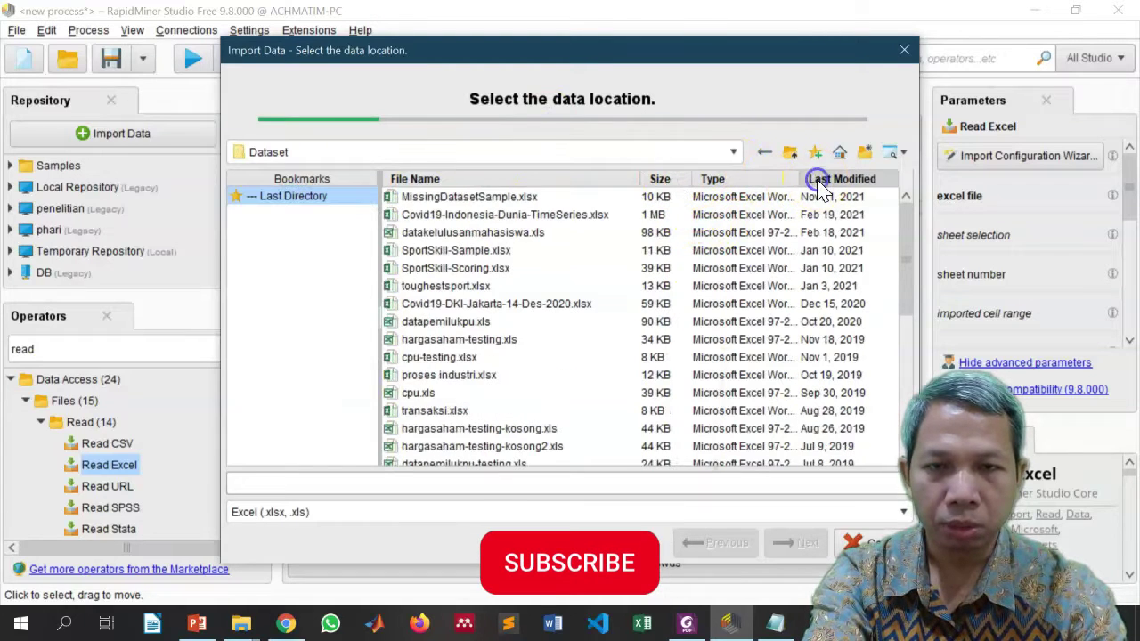
{"action": "left_click", "coordinate": [470, 198]}
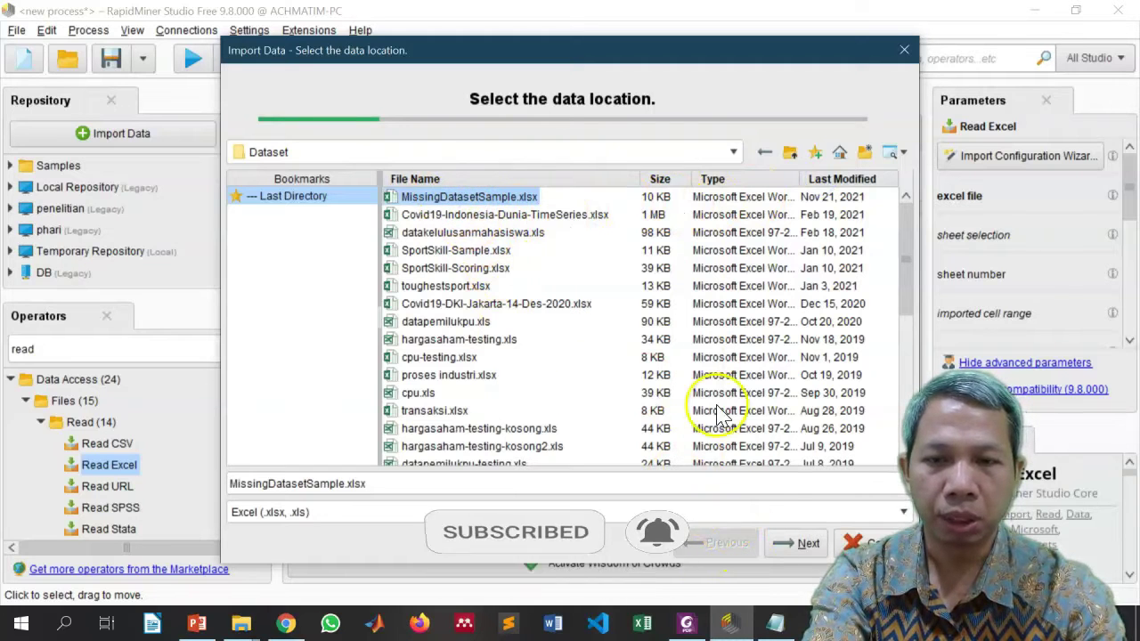
{"action": "left_click", "coordinate": [804, 544]}
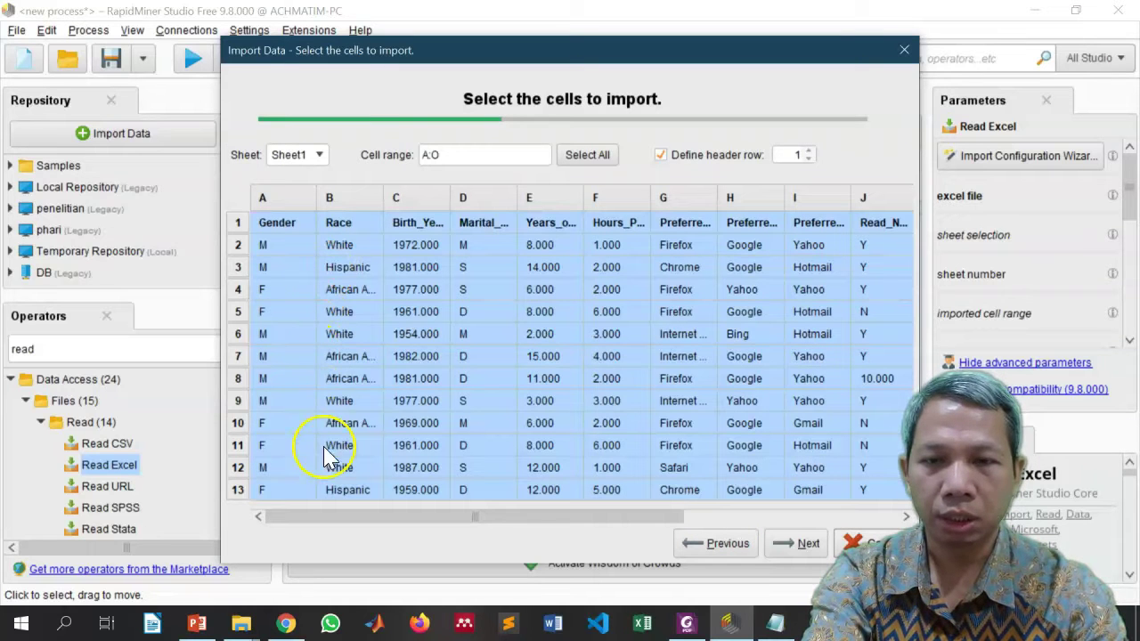
{"action": "left_click", "coordinate": [807, 552]}
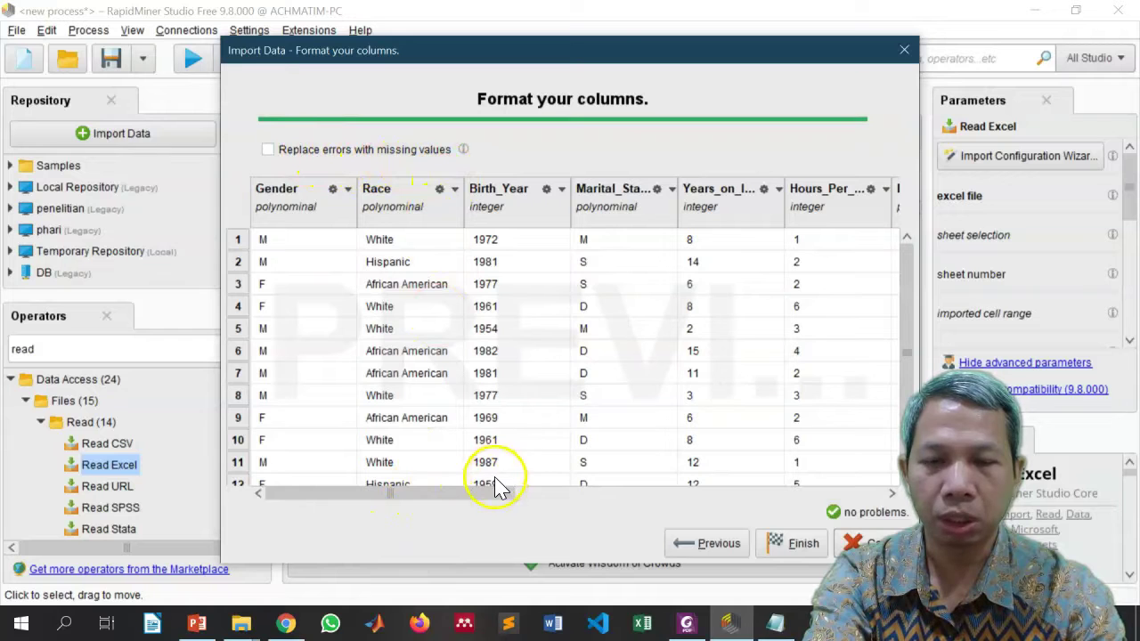
{"action": "left_click", "coordinate": [797, 543]}
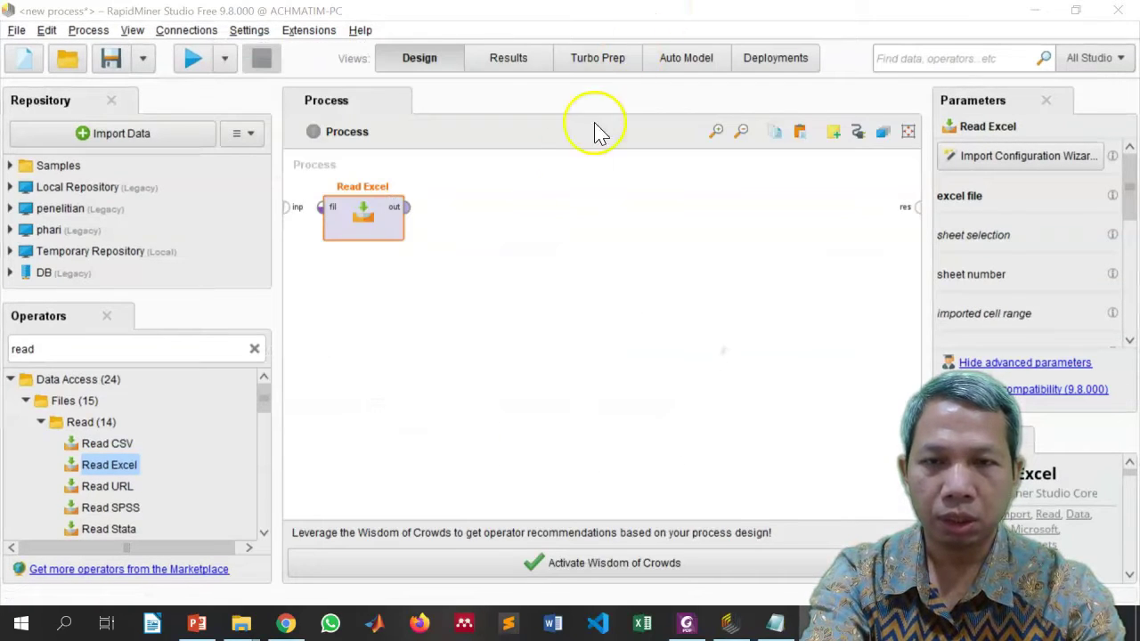
- Connect the Read Excel output to the process result port and run the process
{"action": "left_click", "coordinate": [406, 210]}
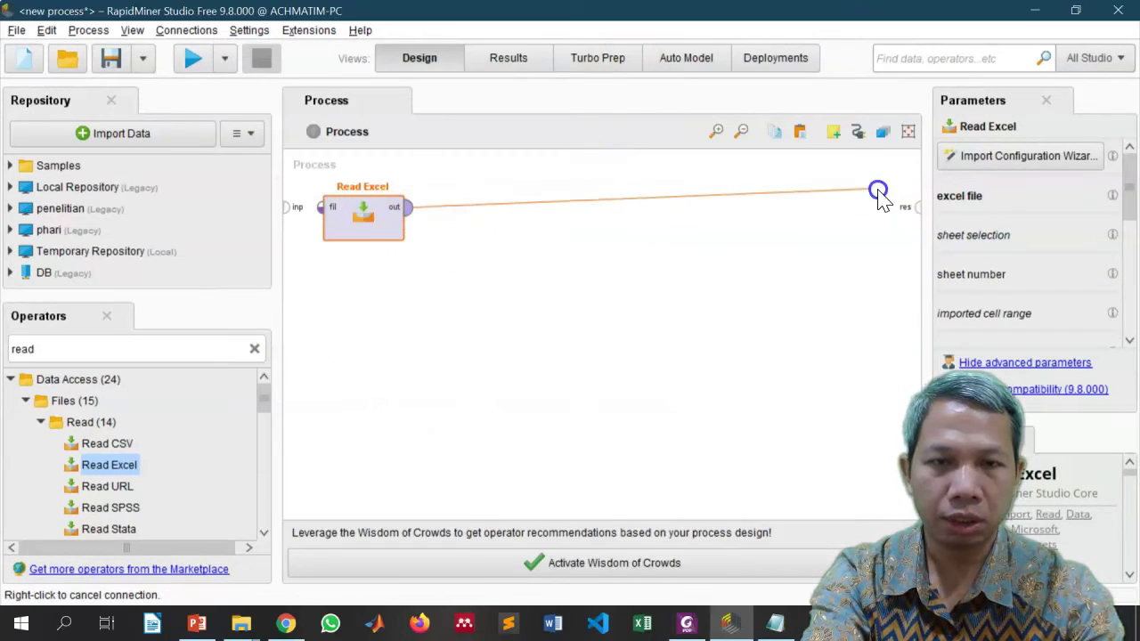
{"action": "left_click", "coordinate": [919, 210]}
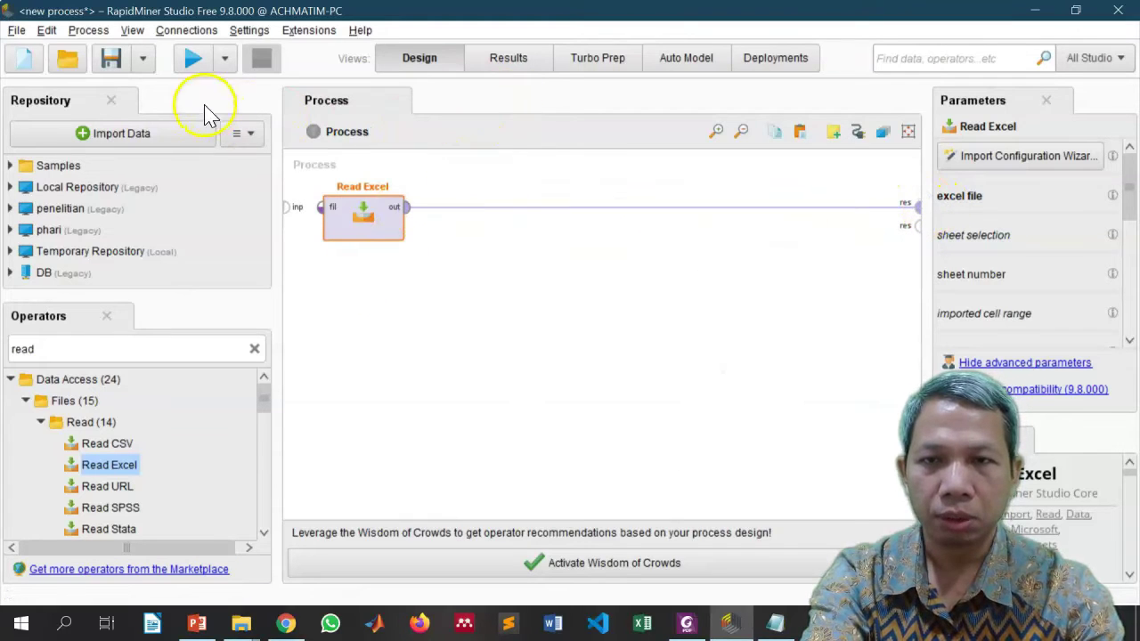
{"action": "left_click", "coordinate": [190, 57]}
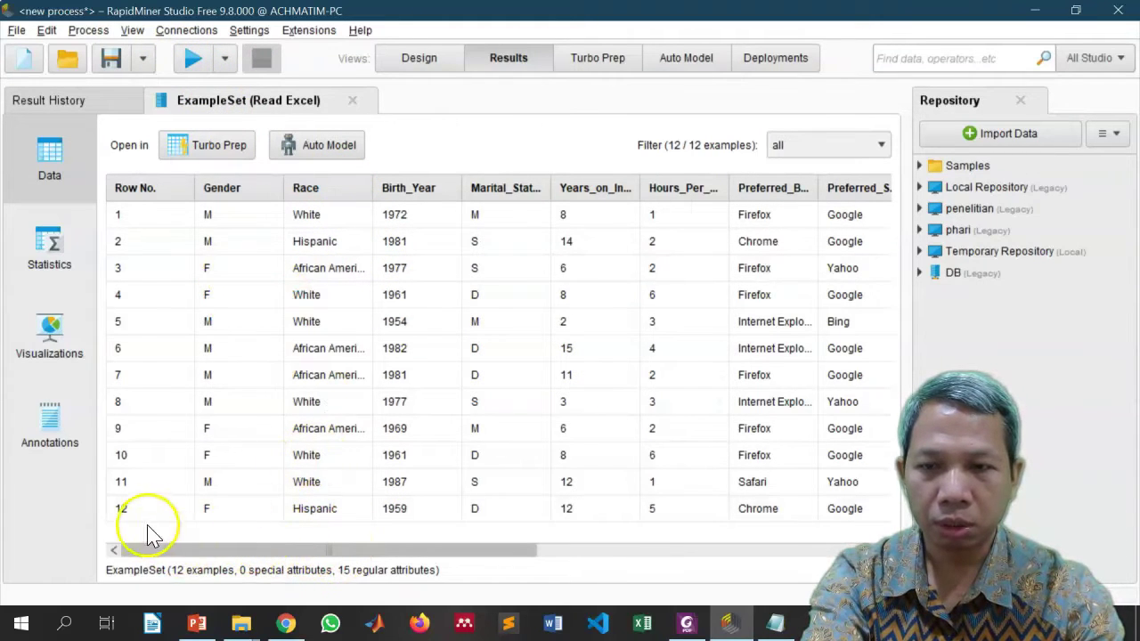
- Examine the imported data rows and the attribute statistics, checking types, missing counts and value ranges
{"action": "scroll", "coordinate": [148, 526], "scroll_direction": "right", "scroll_amount": 1}
{"action": "scroll", "coordinate": [140, 546], "scroll_direction": "left", "scroll_amount": 1}
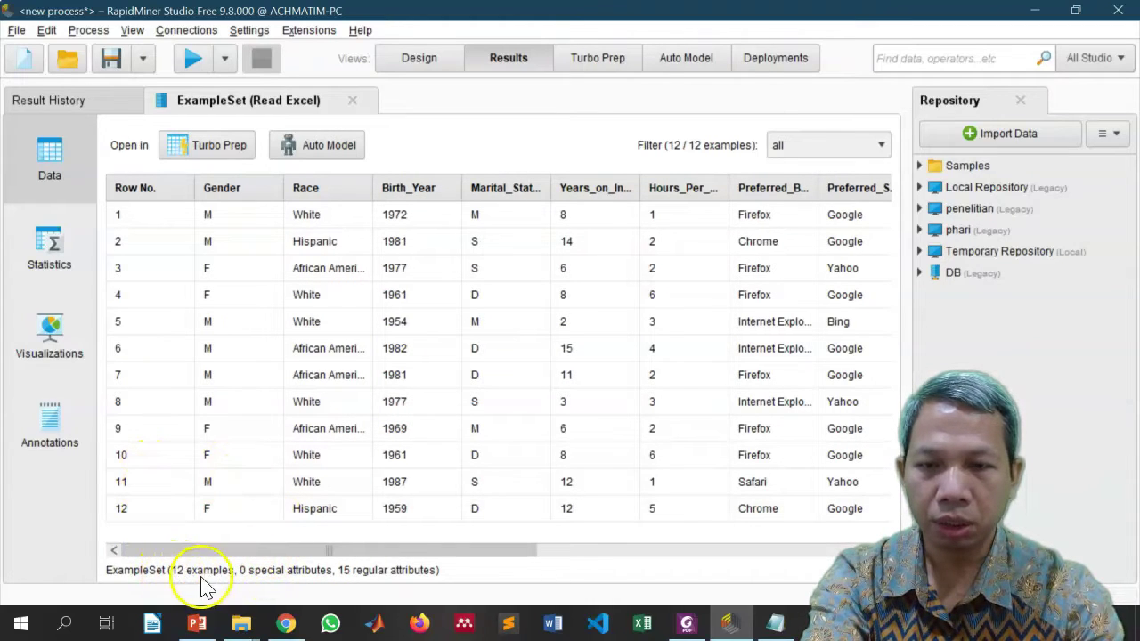
{"action": "left_click_drag", "start_coordinate": [400, 554], "coordinate": [316, 587]}
{"action": "left_click", "coordinate": [69, 272]}
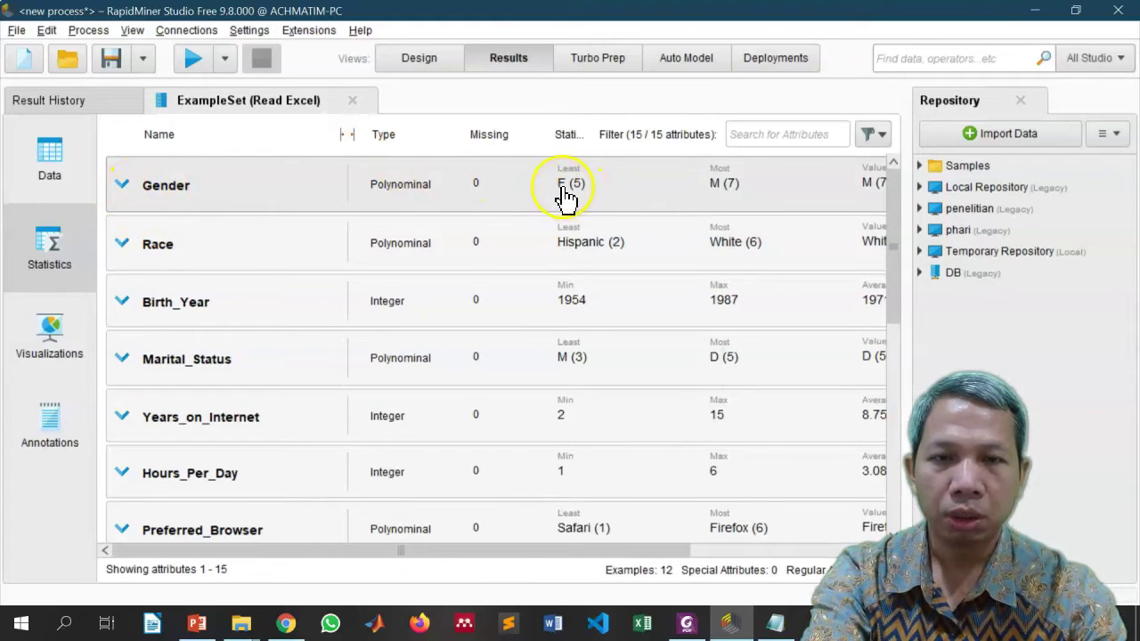
{"action": "left_click_drag", "start_coordinate": [484, 557], "coordinate": [613, 547]}
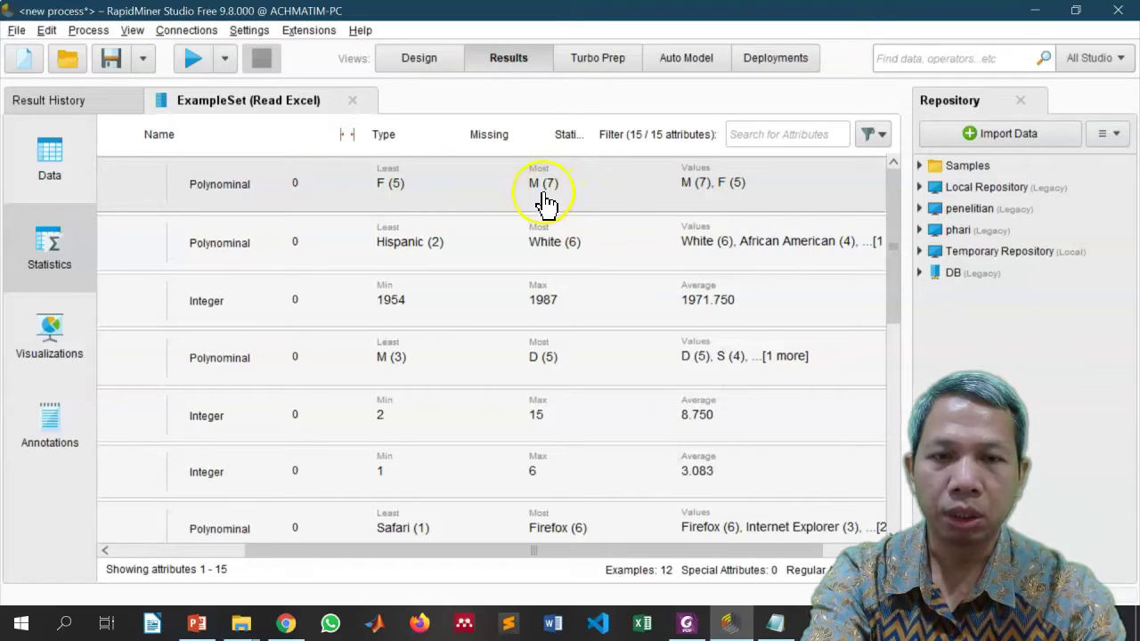
{"action": "left_click_drag", "start_coordinate": [457, 550], "coordinate": [298, 545]}
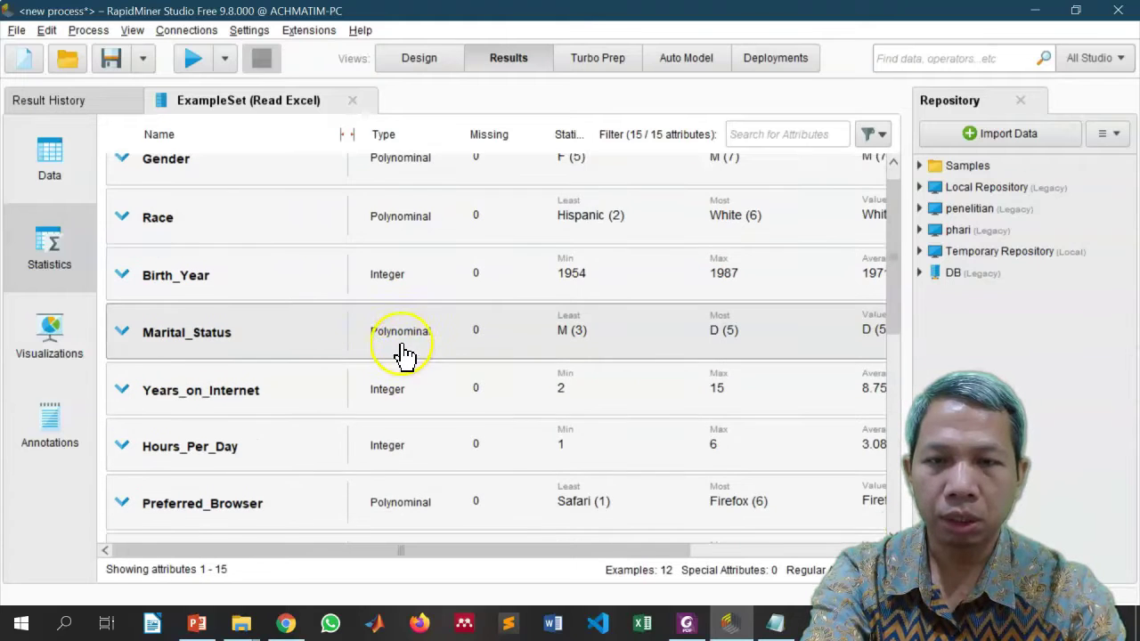
{"action": "scroll", "coordinate": [401, 354], "scroll_direction": "down", "scroll_amount": 3}
{"action": "scroll", "coordinate": [401, 360], "scroll_direction": "down", "scroll_amount": 10}
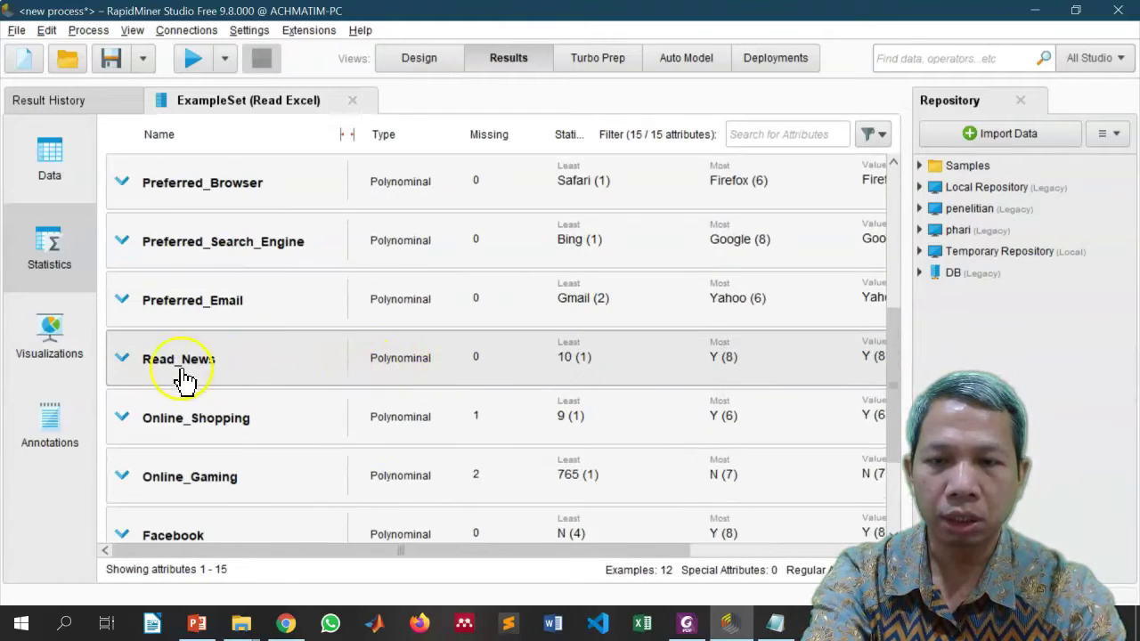
- Expand the Online_Shopping and Twitter statistics and examine their value distributions along with the missing counts of the remaining attributes
{"action": "left_click", "coordinate": [122, 427]}
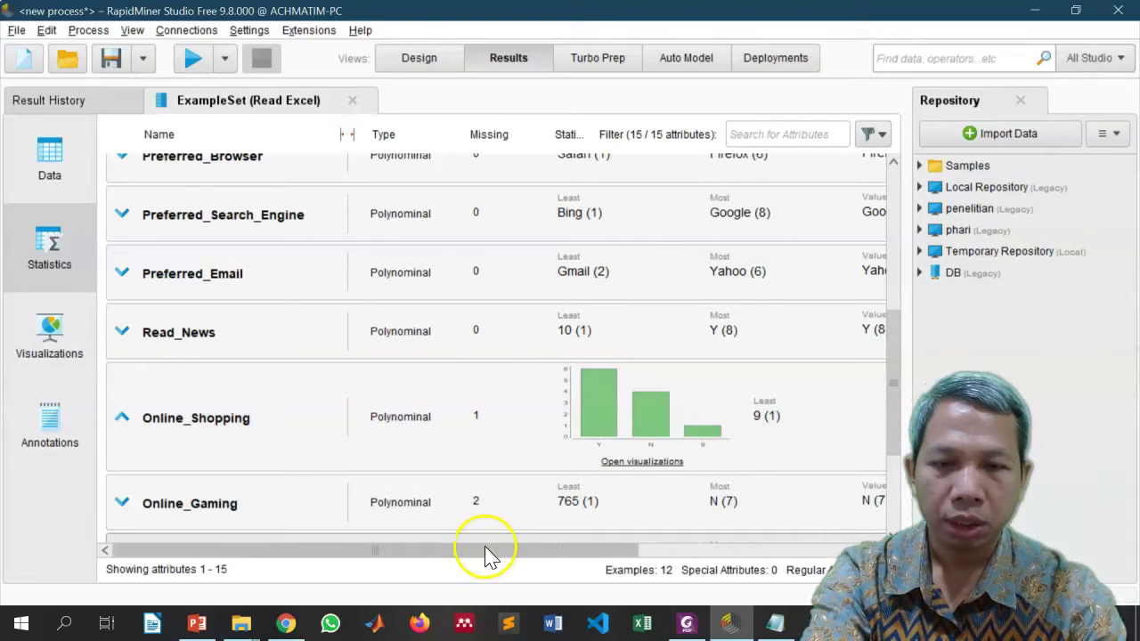
{"action": "left_click", "coordinate": [491, 551]}
{"action": "left_click_drag", "start_coordinate": [491, 551], "coordinate": [399, 508]}
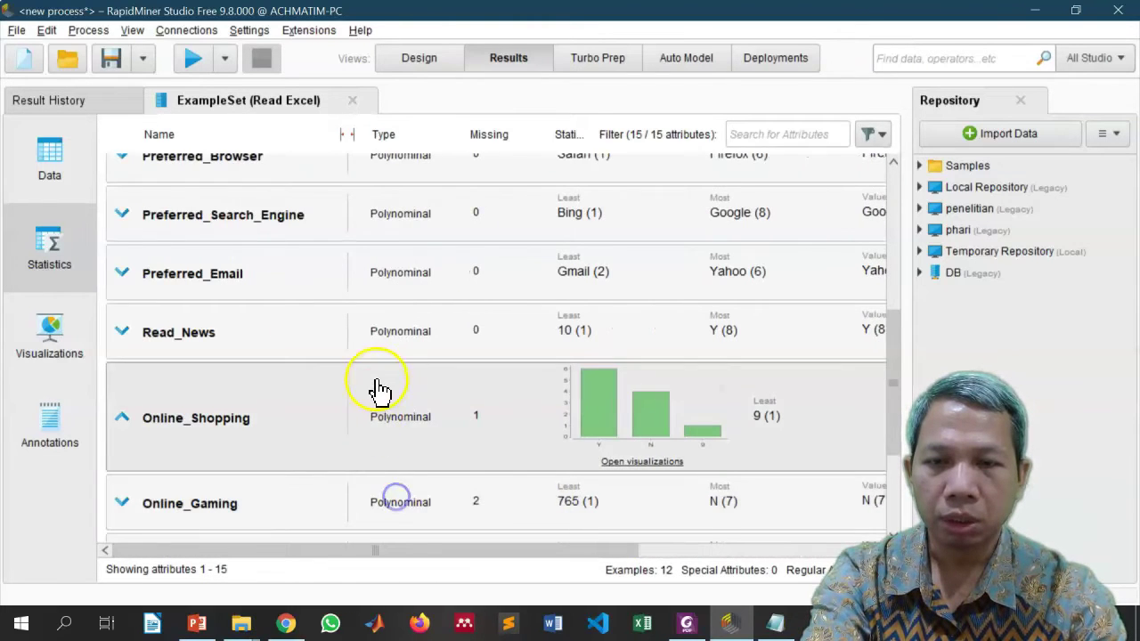
{"action": "scroll", "coordinate": [373, 389], "scroll_direction": "down", "scroll_amount": 3}
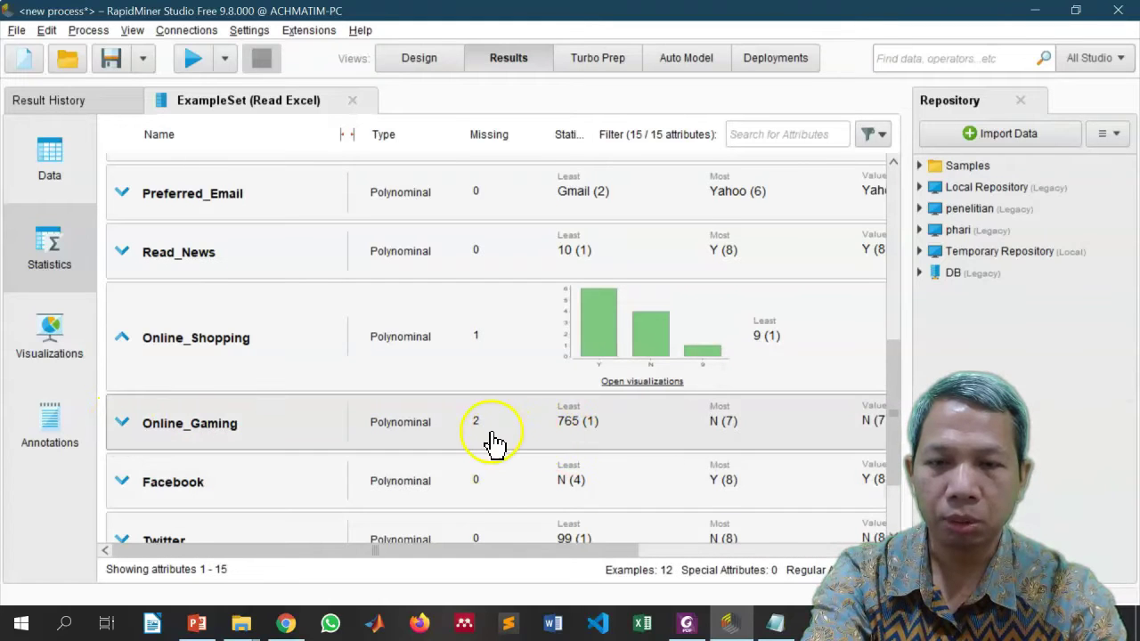
{"action": "scroll", "coordinate": [496, 445], "scroll_direction": "down", "scroll_amount": 3}
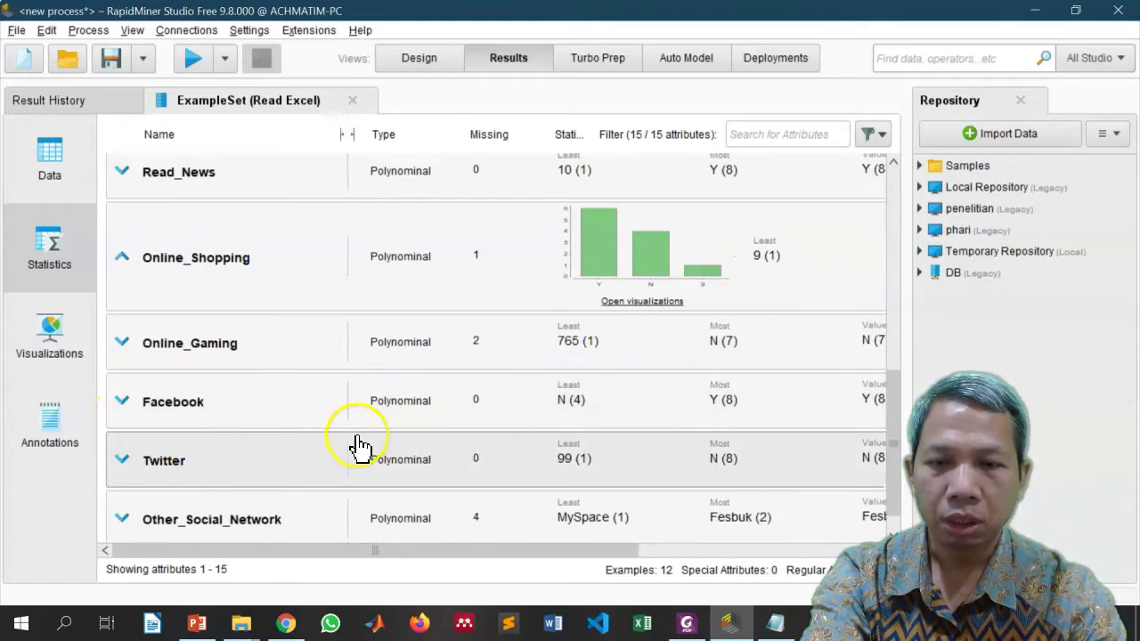
{"action": "scroll", "coordinate": [259, 445], "scroll_direction": "down", "scroll_amount": 1}
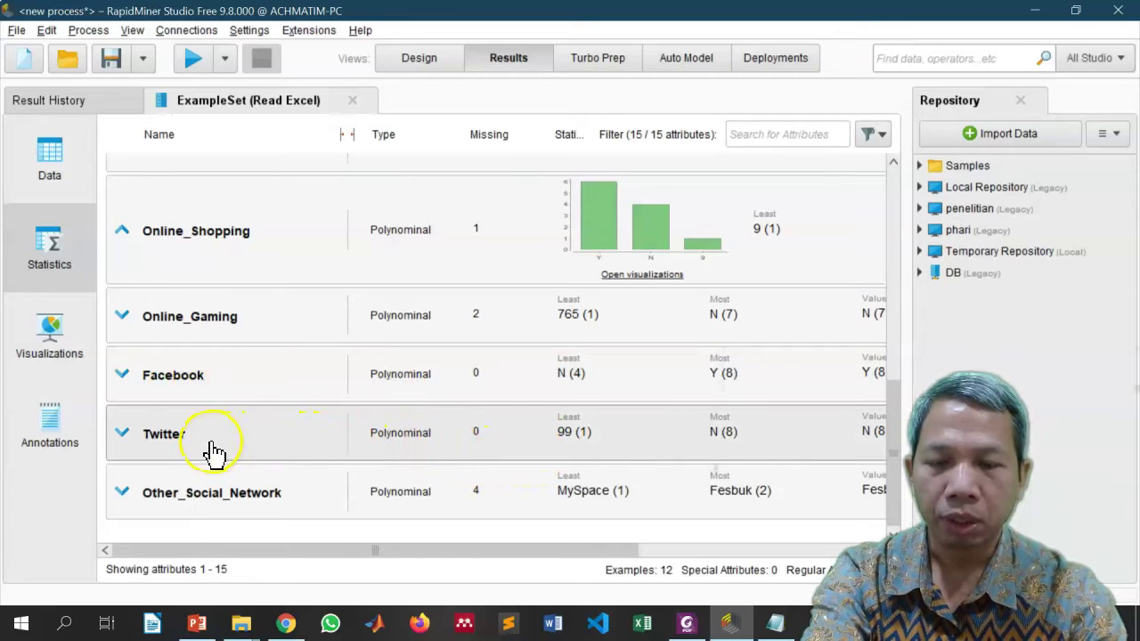
{"action": "scroll", "coordinate": [209, 449], "scroll_direction": "down", "scroll_amount": 1}
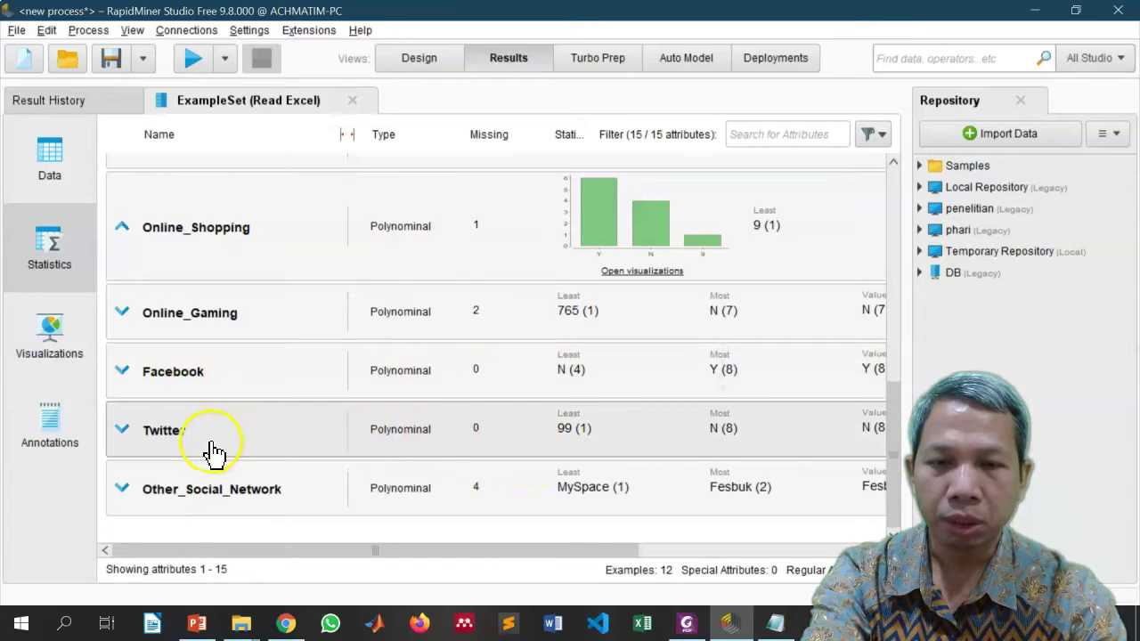
{"action": "left_click", "coordinate": [123, 436]}
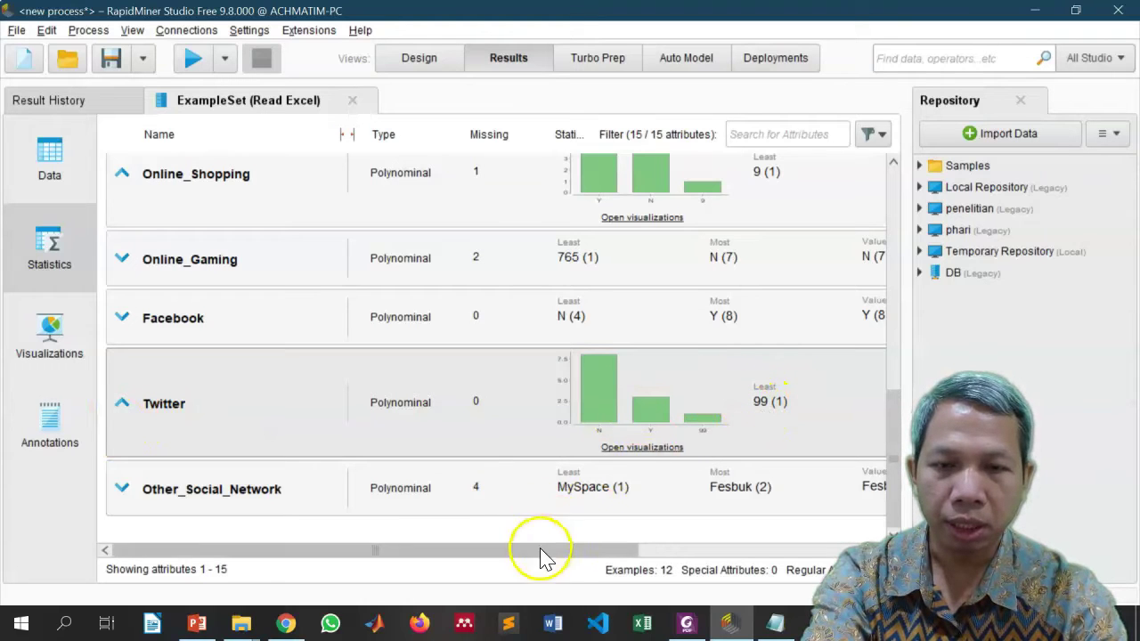
{"action": "left_click_drag", "start_coordinate": [542, 552], "coordinate": [757, 546]}
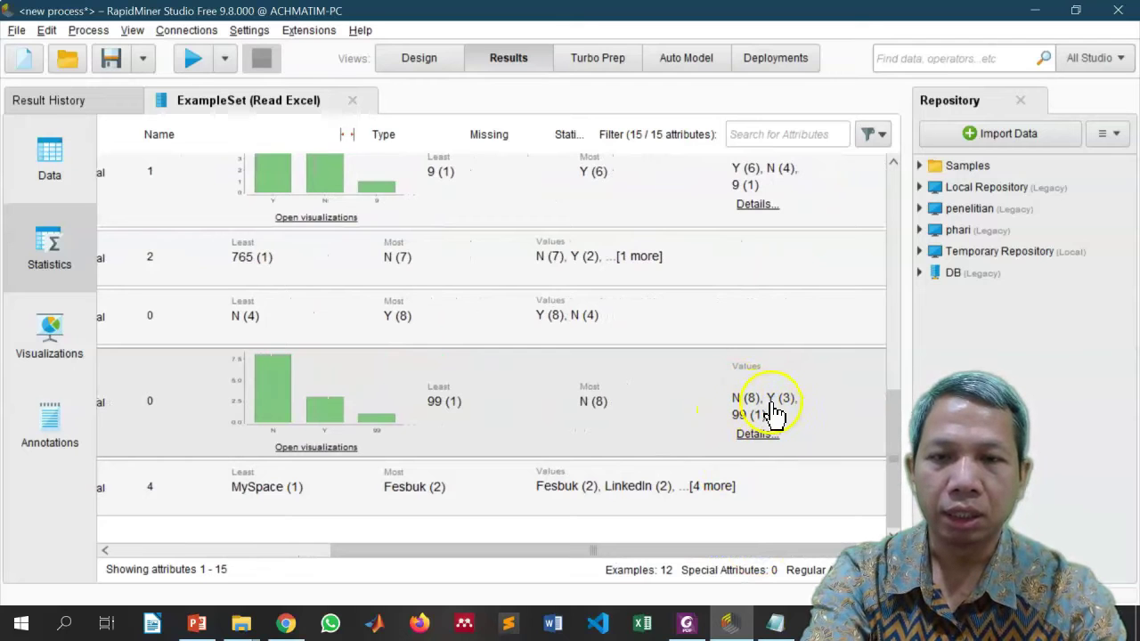
{"action": "left_click_drag", "start_coordinate": [716, 552], "coordinate": [450, 577]}
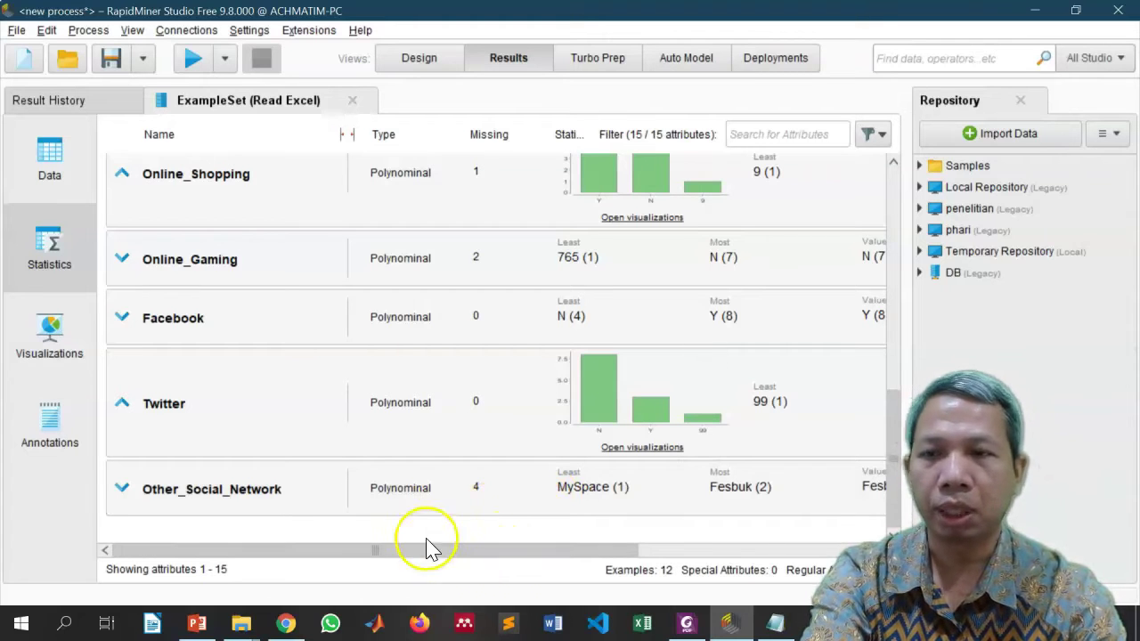
- Insert a Remove Duplicates operator after Read Excel in the process design and connect its original output to the second result port
{"action": "left_click", "coordinate": [409, 60]}
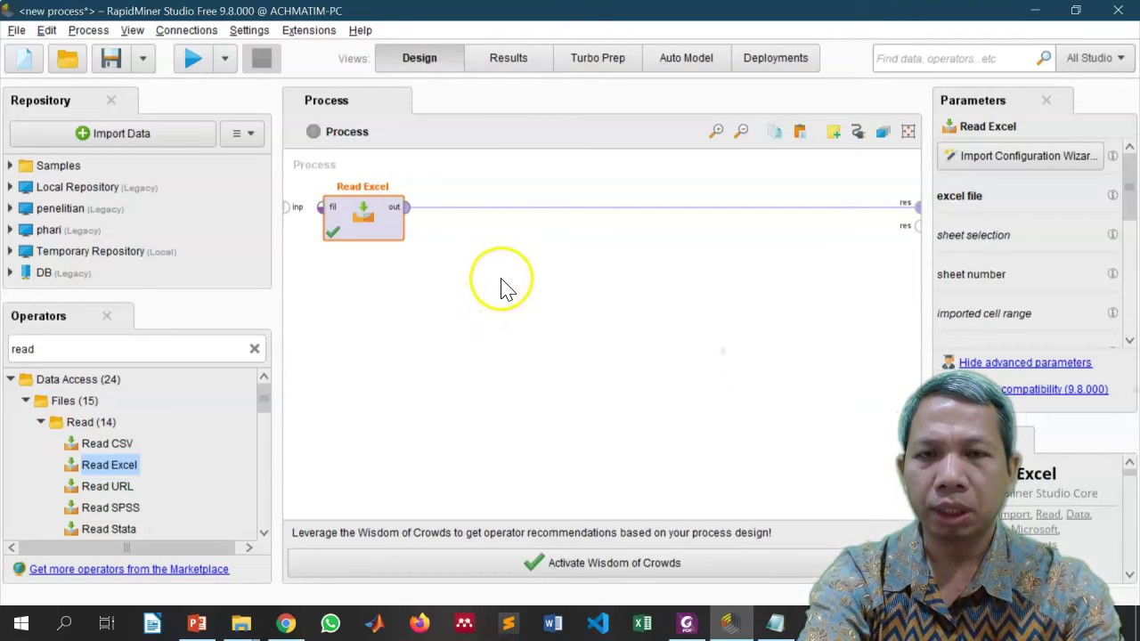
{"action": "left_click", "coordinate": [72, 347]}
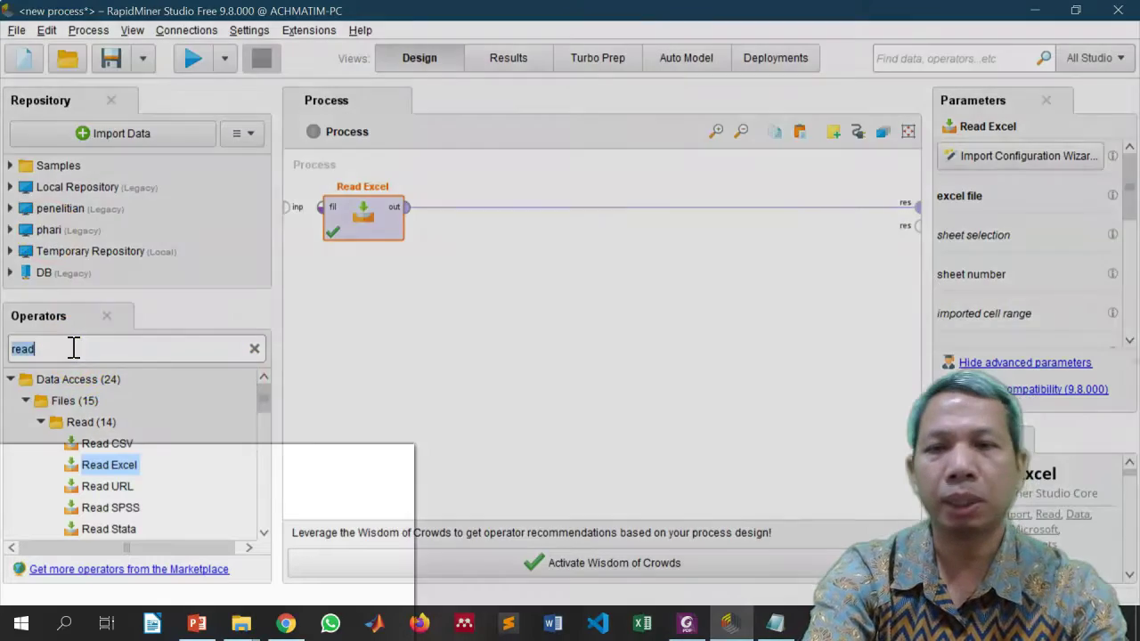
{"action": "type", "text": "re"}
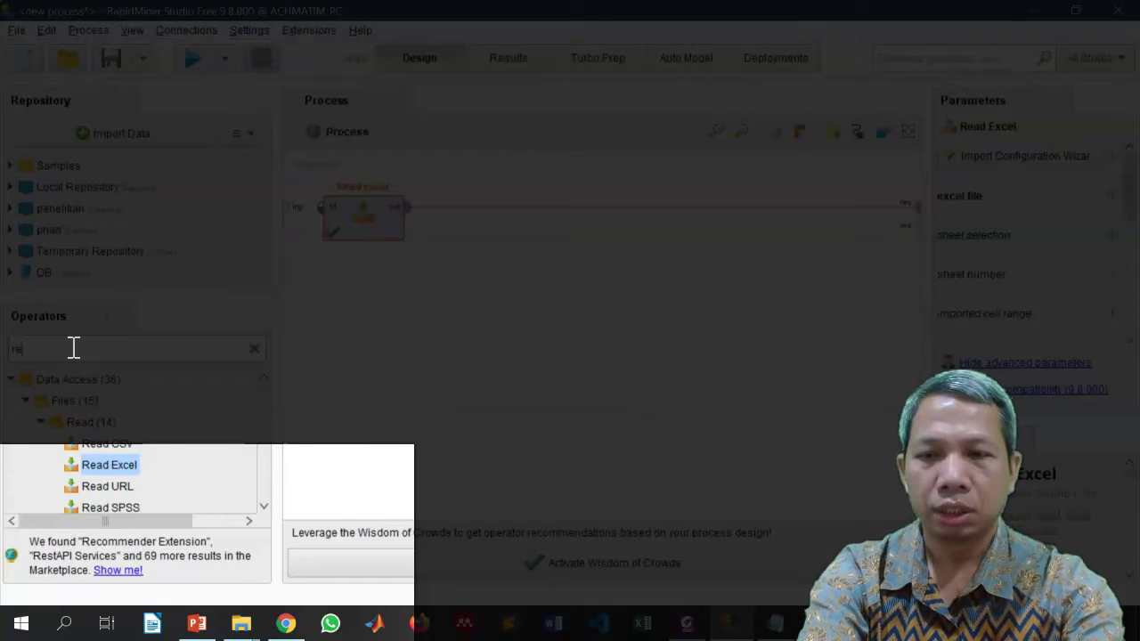
{"action": "type", "text": "move du"}
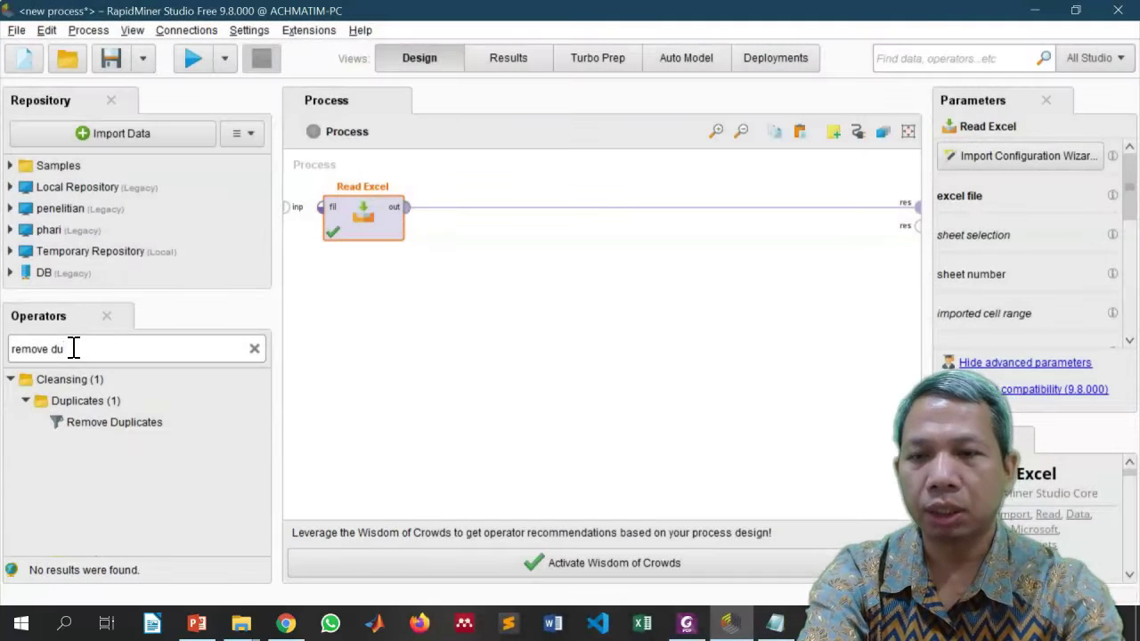
{"action": "left_click_drag", "start_coordinate": [71, 423], "coordinate": [482, 212]}
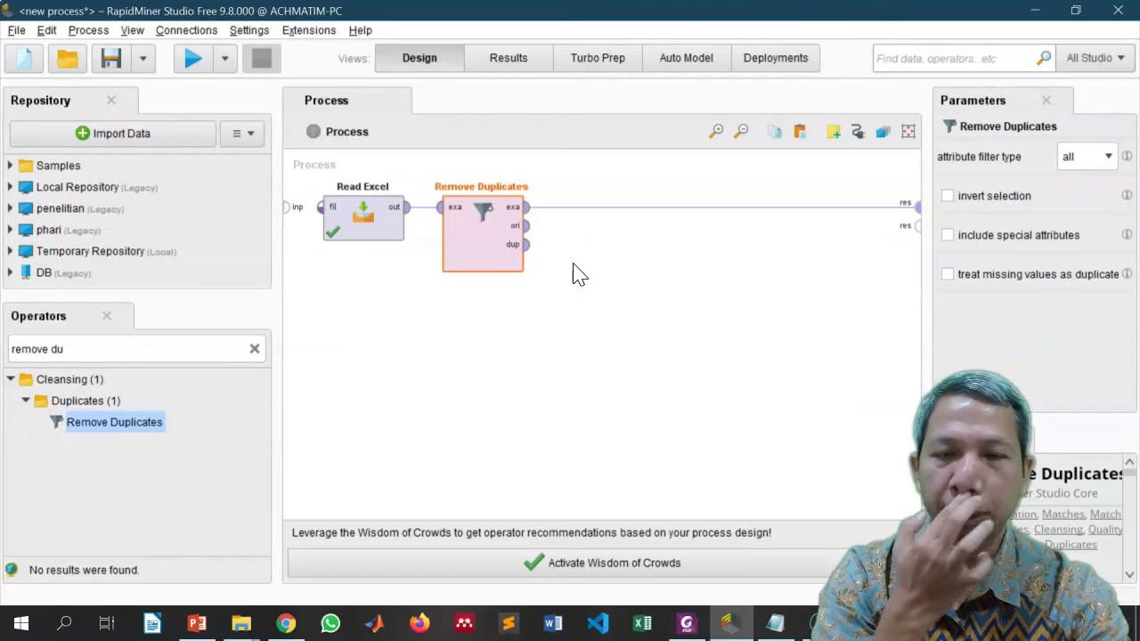
{"action": "left_click", "coordinate": [528, 228]}
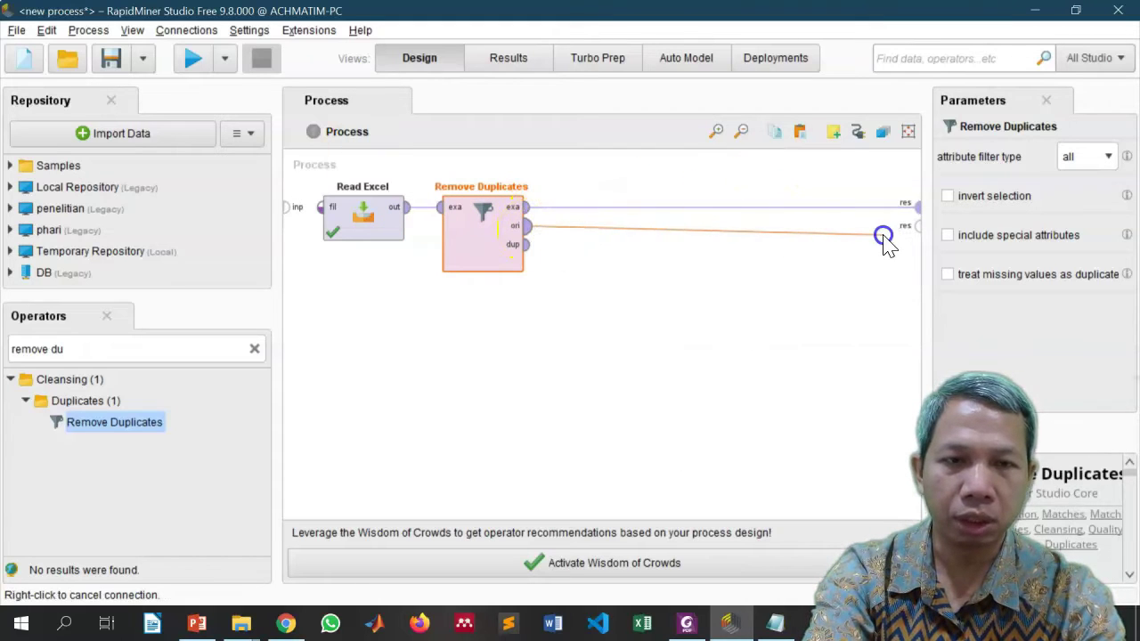
{"action": "left_click", "coordinate": [919, 230]}
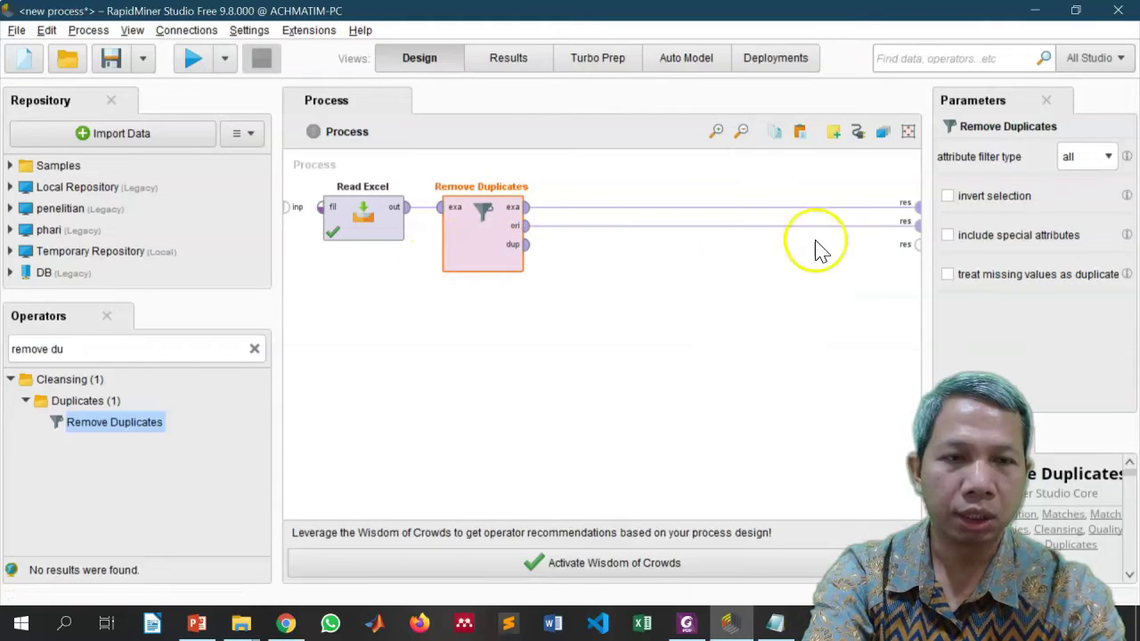
- Review the attribute filter types of Remove Duplicates, keep all, and run the process
{"action": "left_click", "coordinate": [1109, 158]}
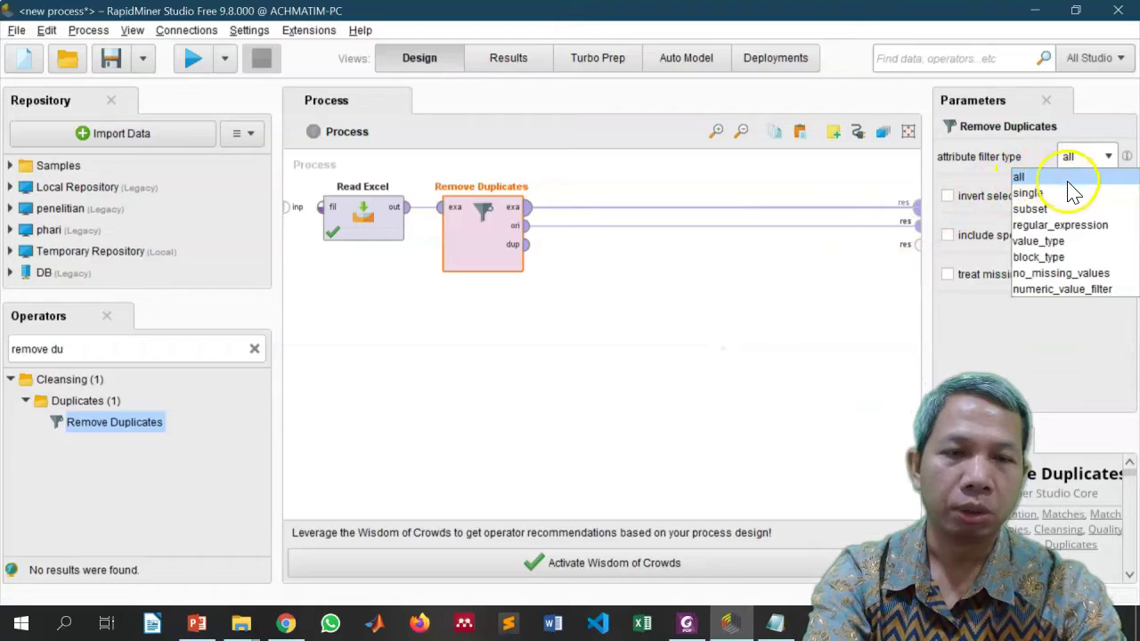
{"action": "left_click", "coordinate": [618, 310]}
{"action": "left_click", "coordinate": [190, 58]}
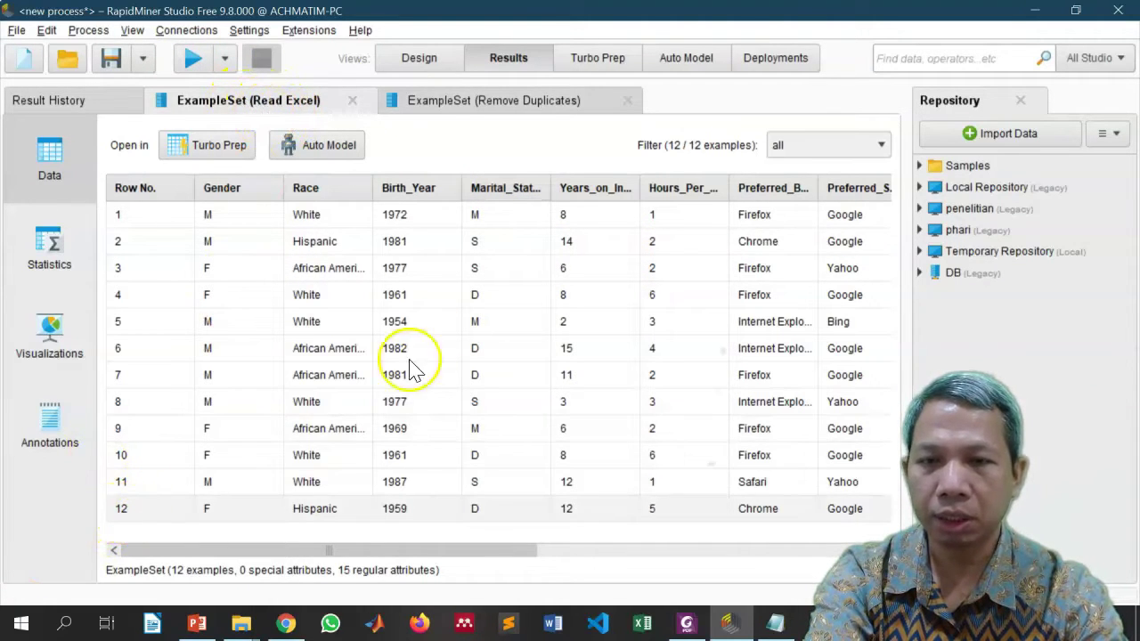
- Compare rows 4 and 10 in the Read Excel results and view the Remove Duplicates result set
{"action": "left_click", "coordinate": [487, 108]}
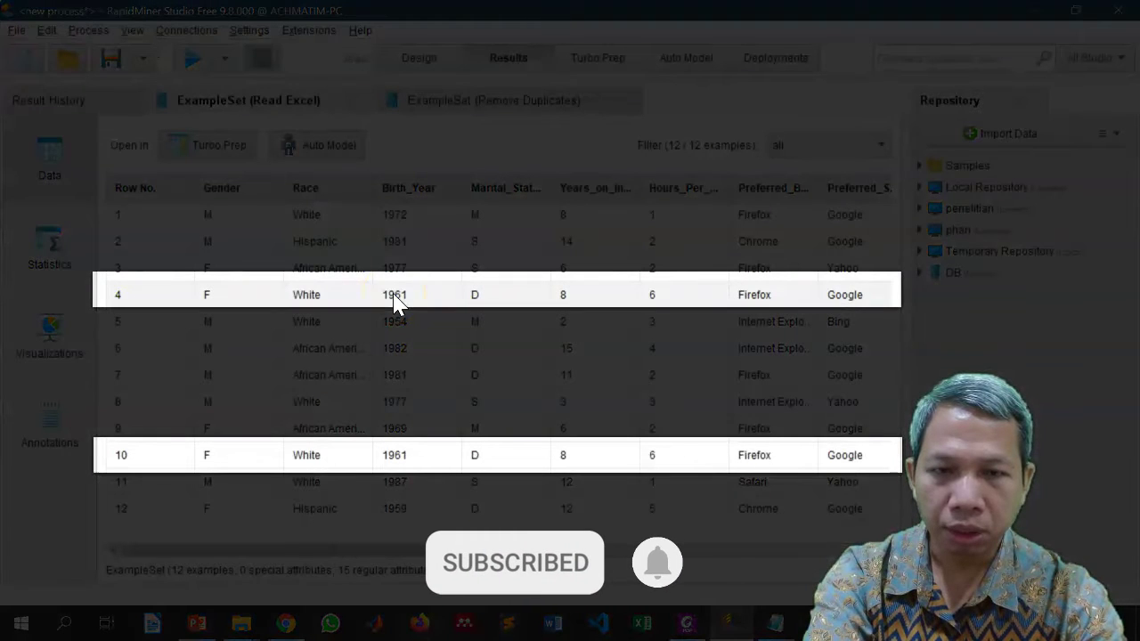
{"action": "left_click", "coordinate": [396, 302]}
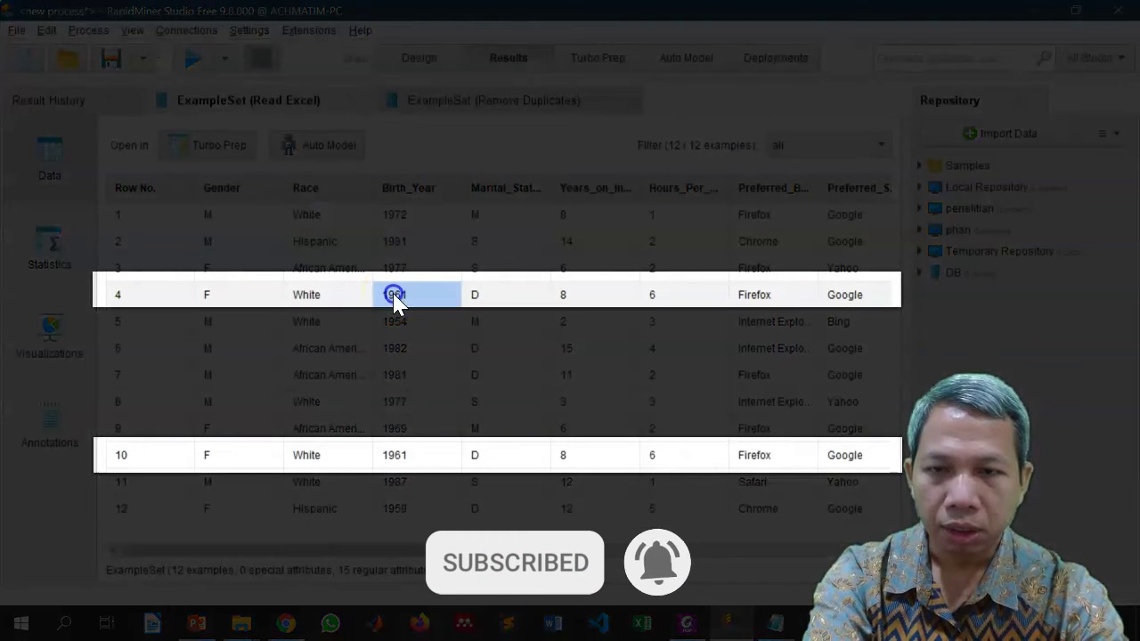
{"action": "left_click", "coordinate": [164, 303]}
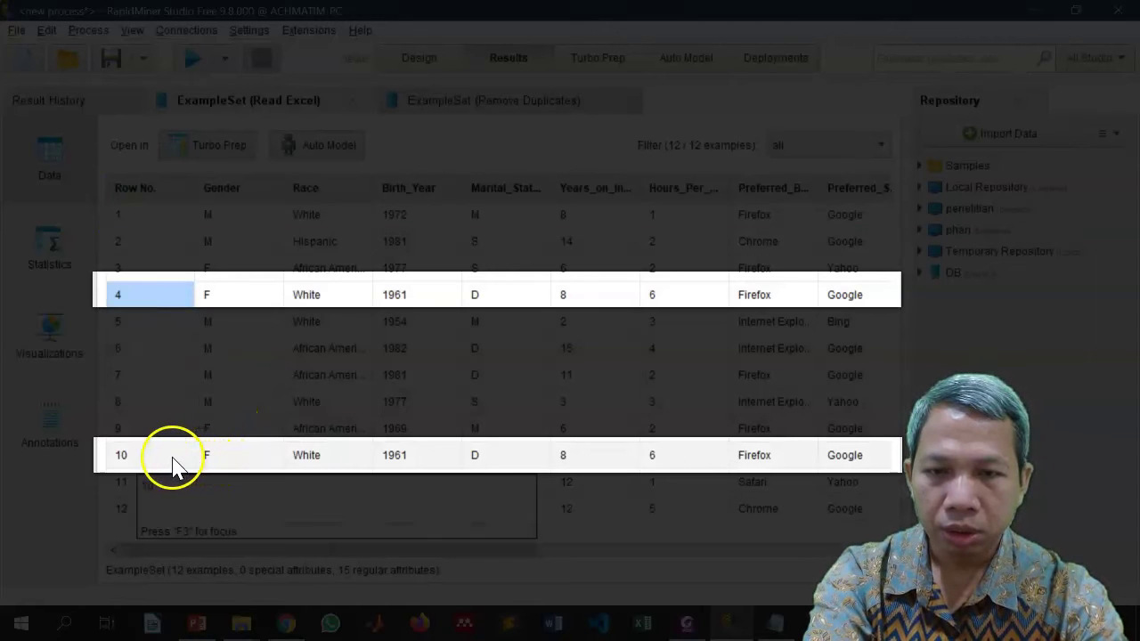
{"action": "left_click", "coordinate": [142, 463]}
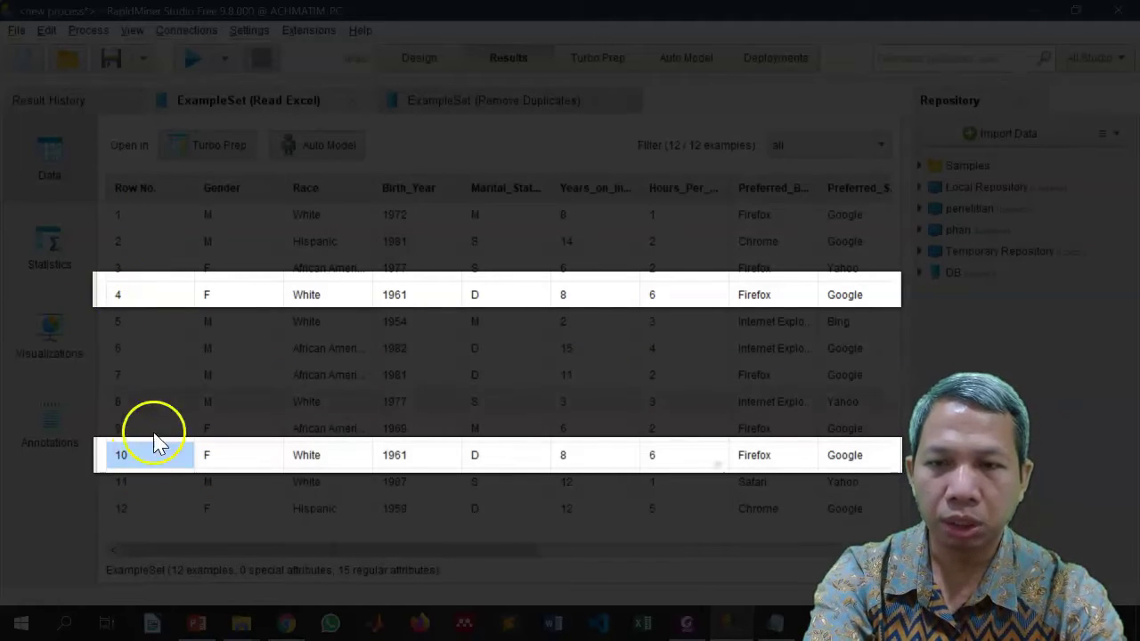
{"action": "left_click", "coordinate": [158, 297]}
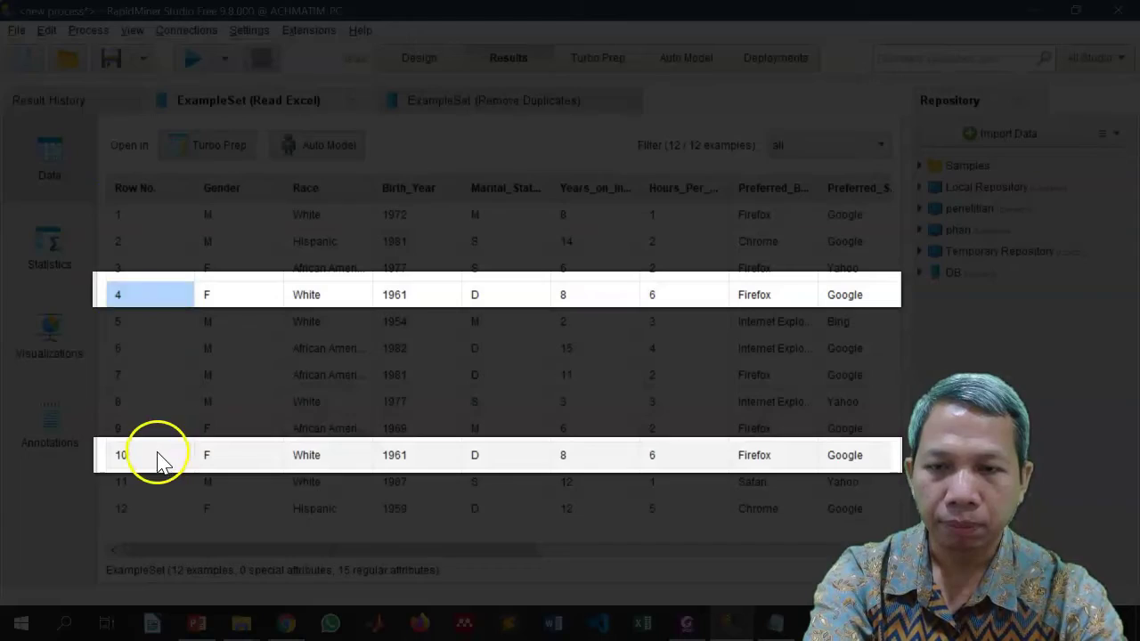
{"action": "left_click", "coordinate": [158, 455]}
{"action": "left_click", "coordinate": [141, 294]}
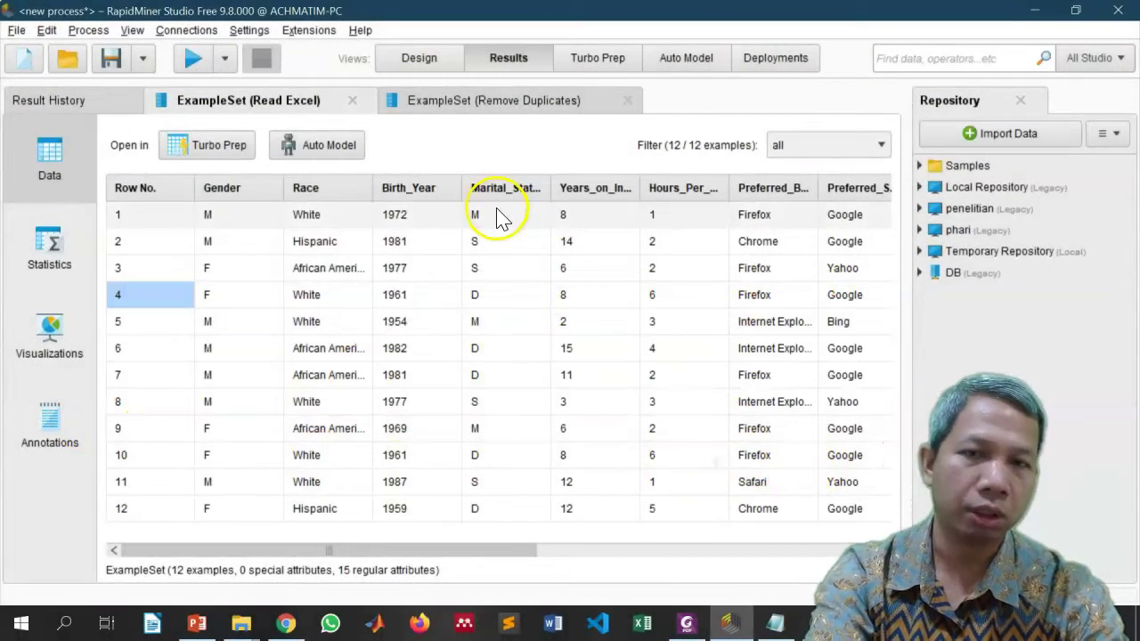
{"action": "left_click", "coordinate": [505, 107]}
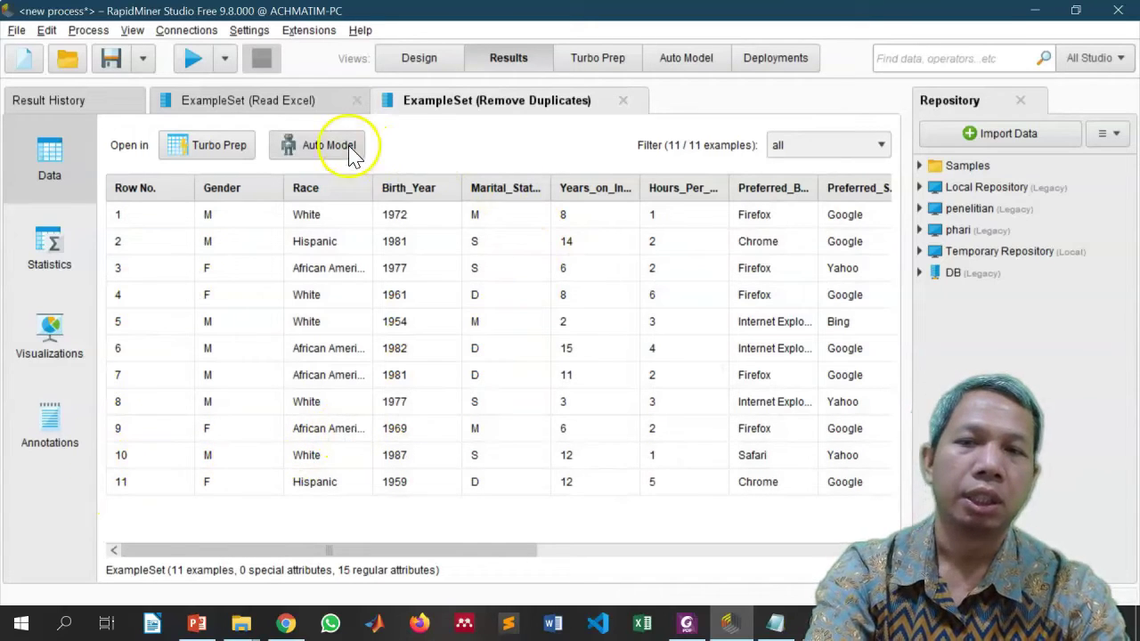
- Return to the process design and disconnect the original output of Remove Duplicates from the second result port
{"action": "left_click", "coordinate": [429, 68]}
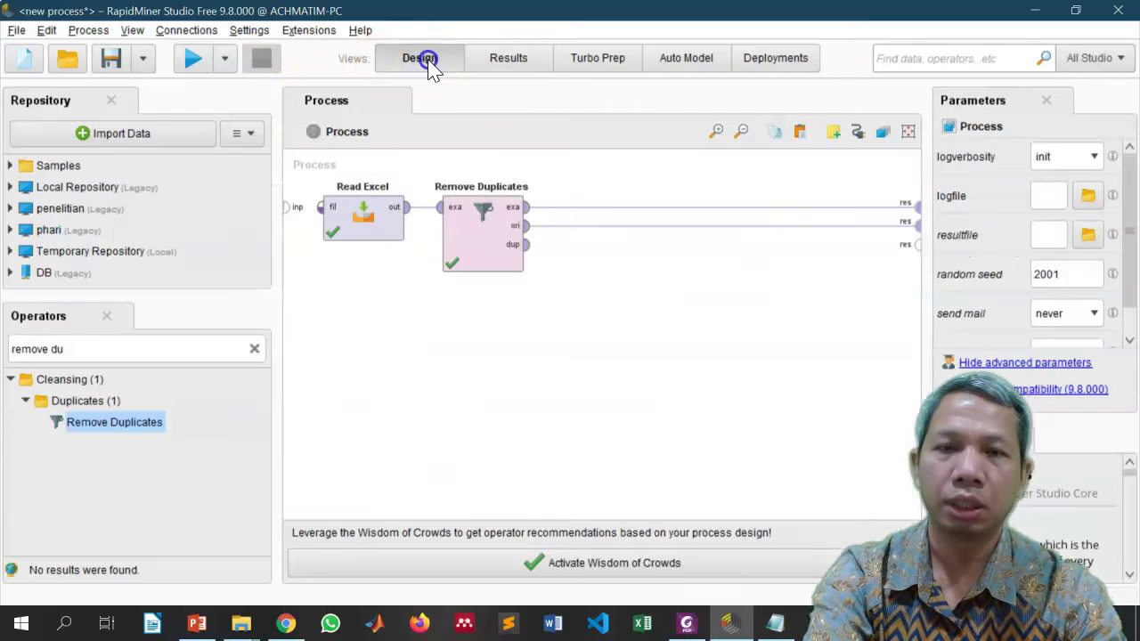
{"action": "mouse_move", "coordinate": [668, 227]}
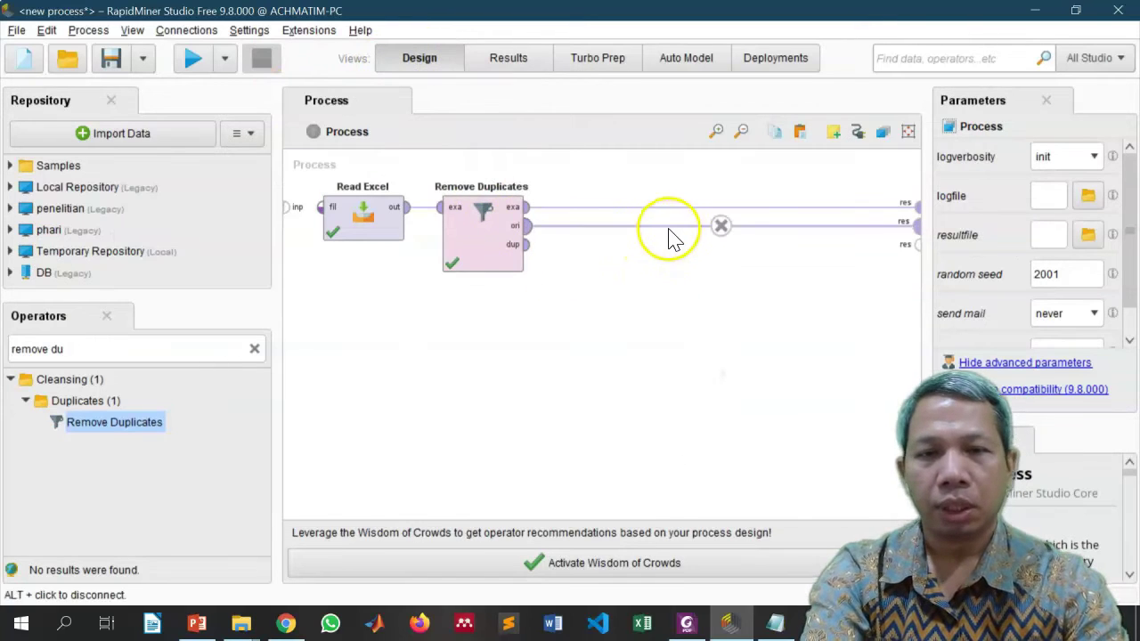
{"action": "left_click", "coordinate": [722, 227]}
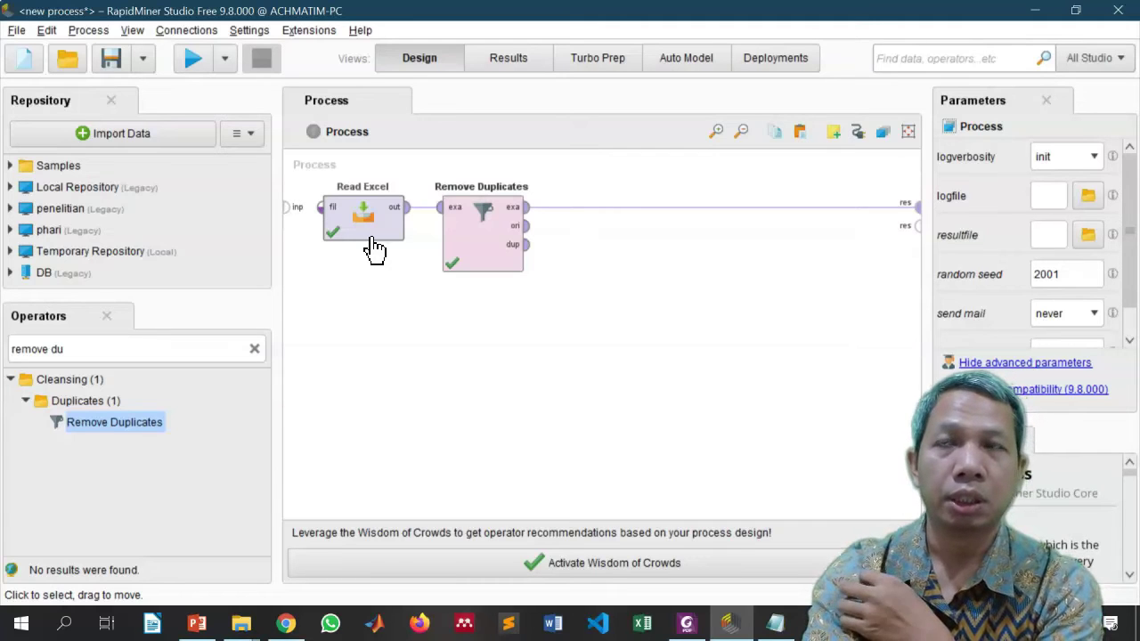
- Find the Filter Examples operator and insert it into the process connection after Remove Duplicates
{"action": "left_click_drag", "start_coordinate": [62, 422], "coordinate": [29, 419]}
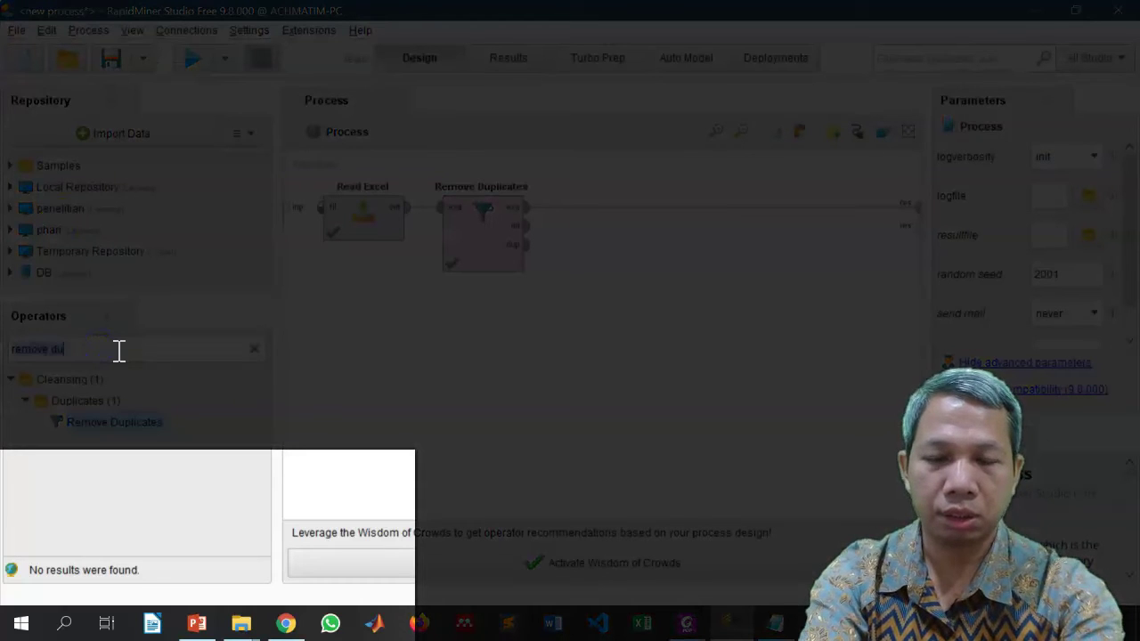
{"action": "type", "text": "filter ex"}
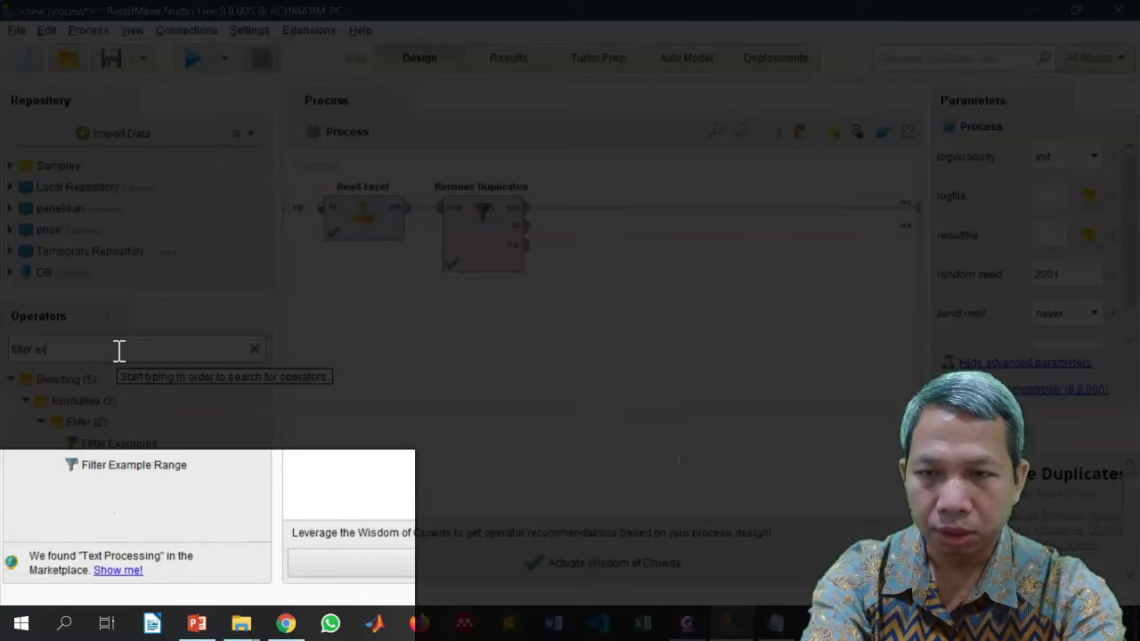
{"action": "left_click_drag", "start_coordinate": [119, 443], "coordinate": [628, 225]}
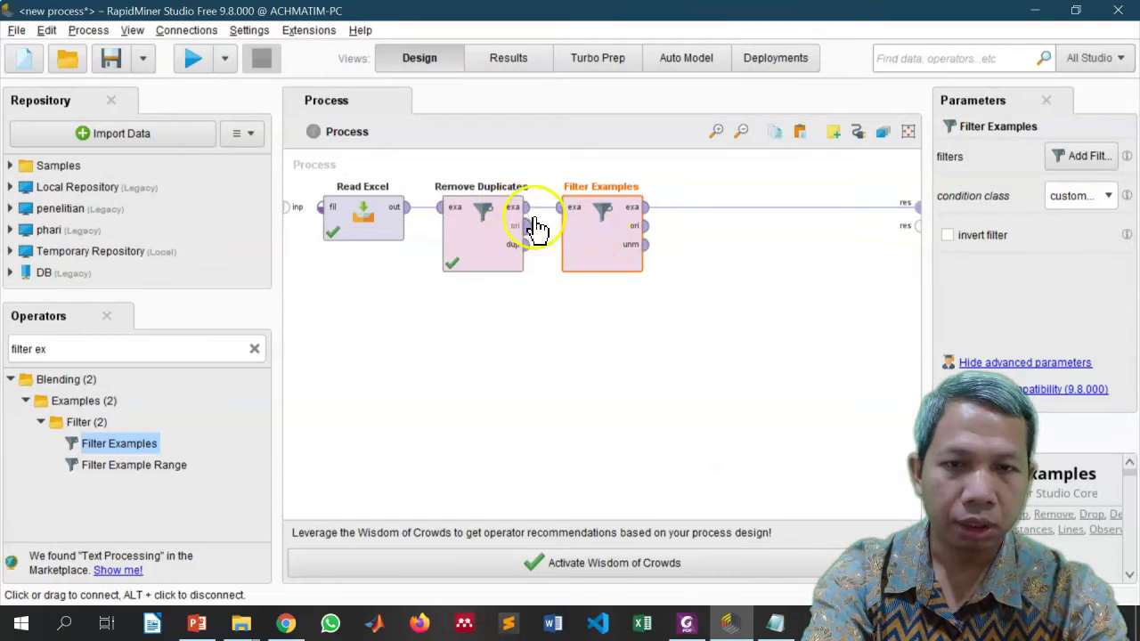
{"action": "left_click", "coordinate": [1074, 162]}
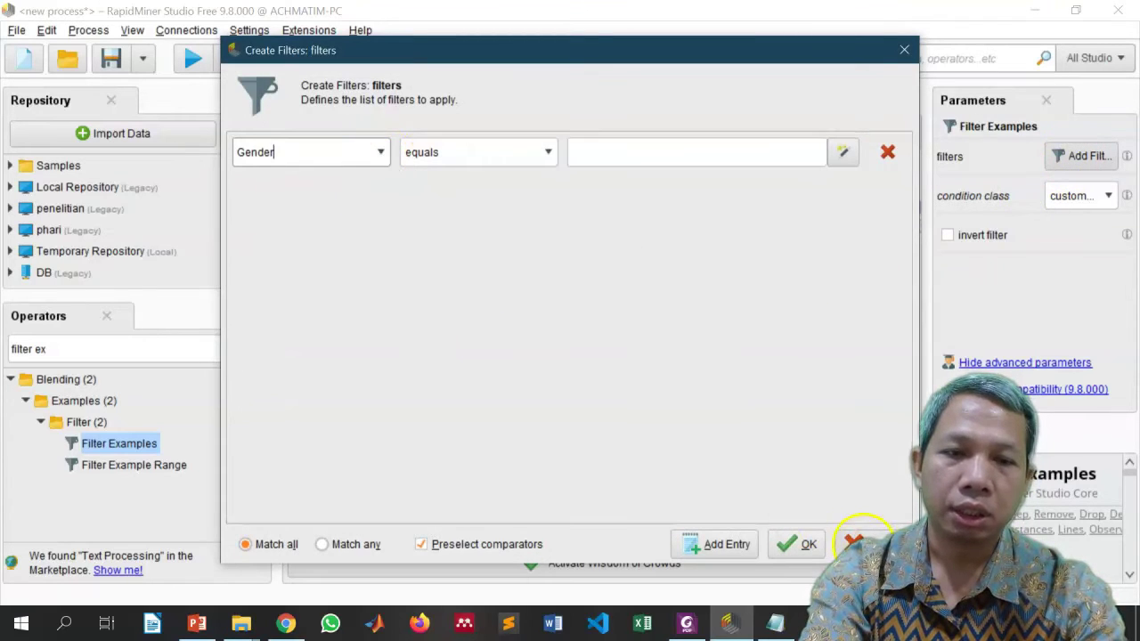
{"action": "left_click", "coordinate": [868, 539]}
{"action": "left_click_drag", "start_coordinate": [646, 226], "coordinate": [871, 229]}
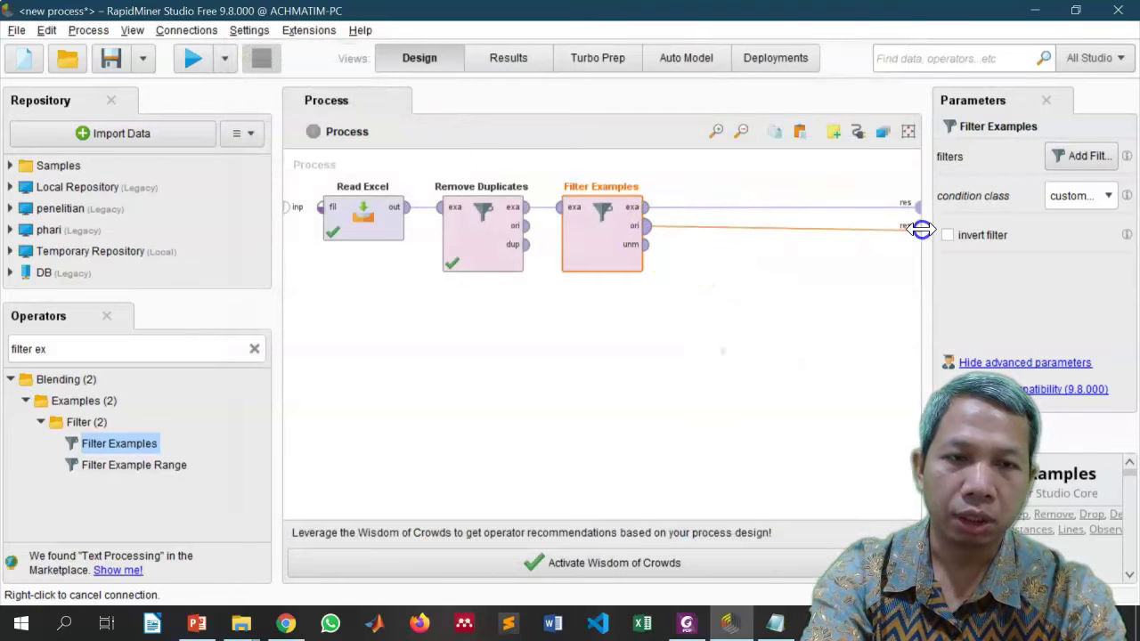
- Examine the Remove Duplicates results for missing values in the Online_Shopping and Online_Gaming columns
{"action": "left_click", "coordinate": [508, 57]}
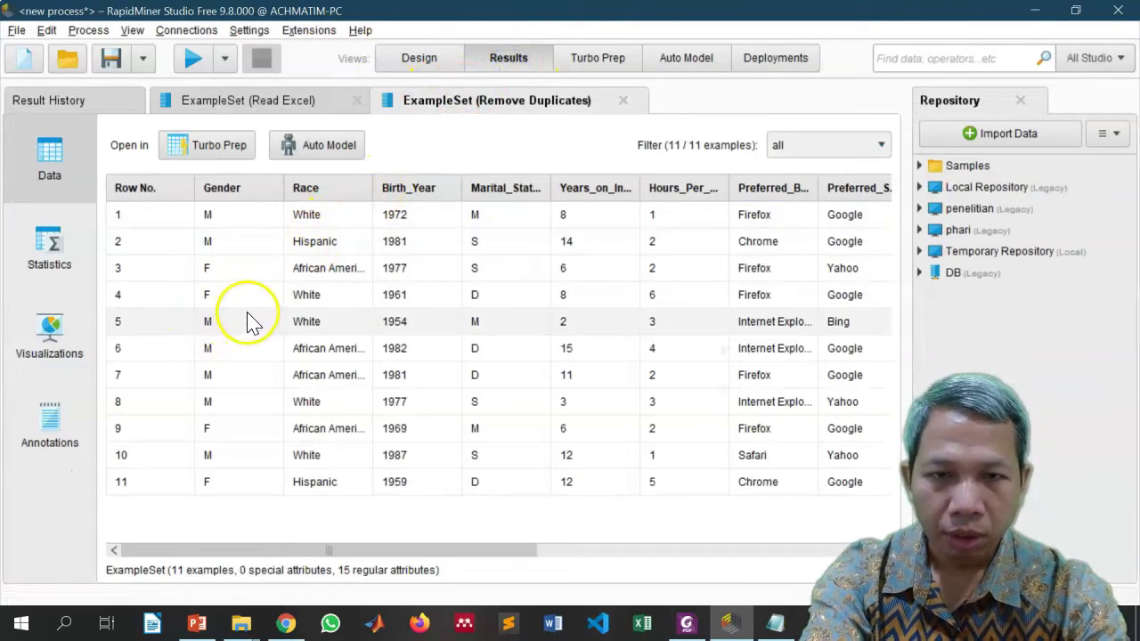
{"action": "left_click_drag", "start_coordinate": [421, 551], "coordinate": [781, 535]}
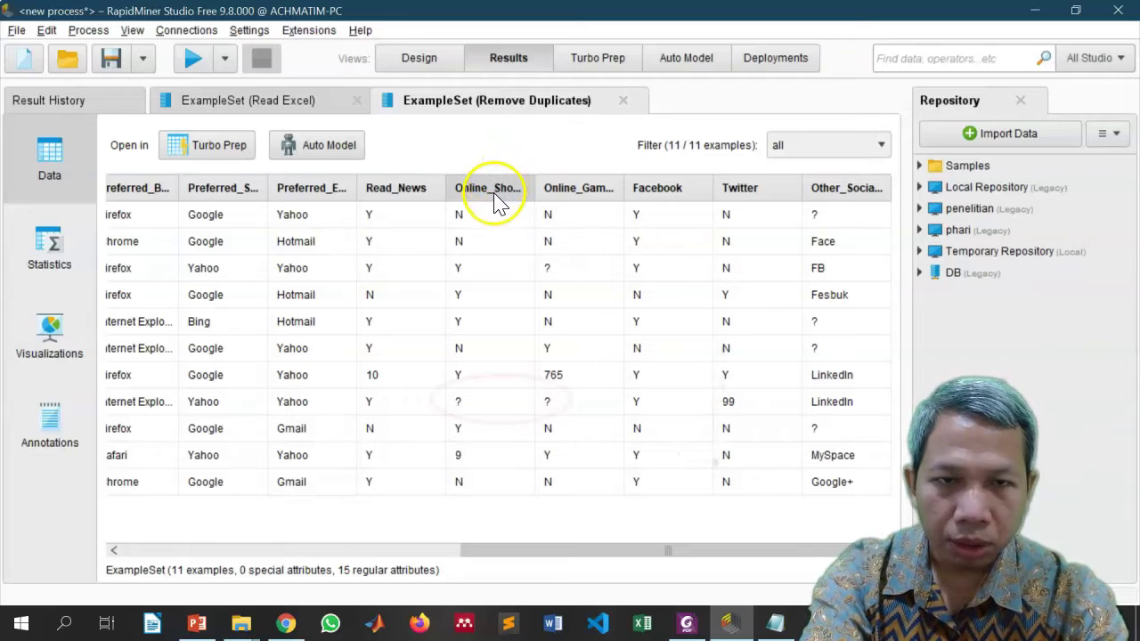
{"action": "mouse_move", "coordinate": [490, 196]}
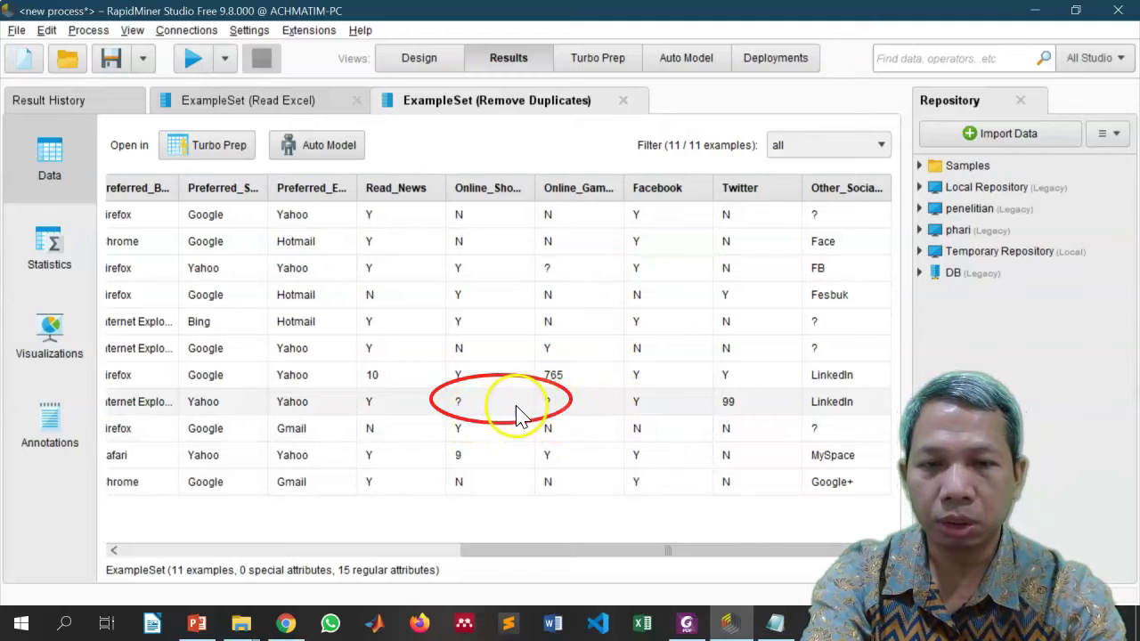
- Create a filter in the Filter Examples operator that requires Online_Shopping to satisfy the condition is not missing
{"action": "left_click", "coordinate": [416, 64]}
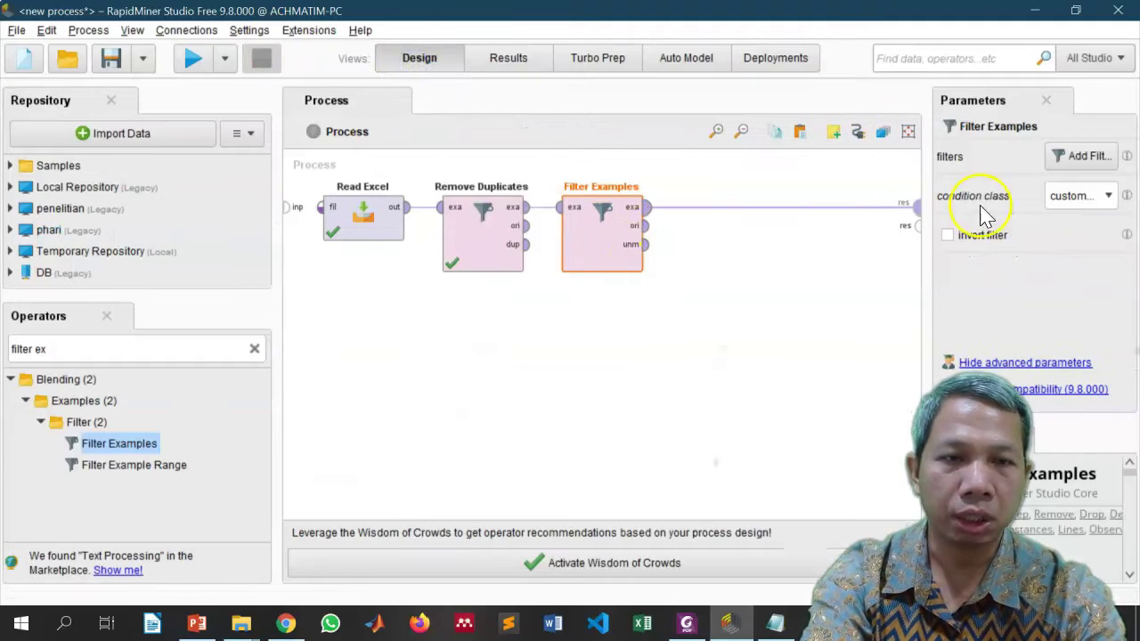
{"action": "left_click", "coordinate": [1086, 165]}
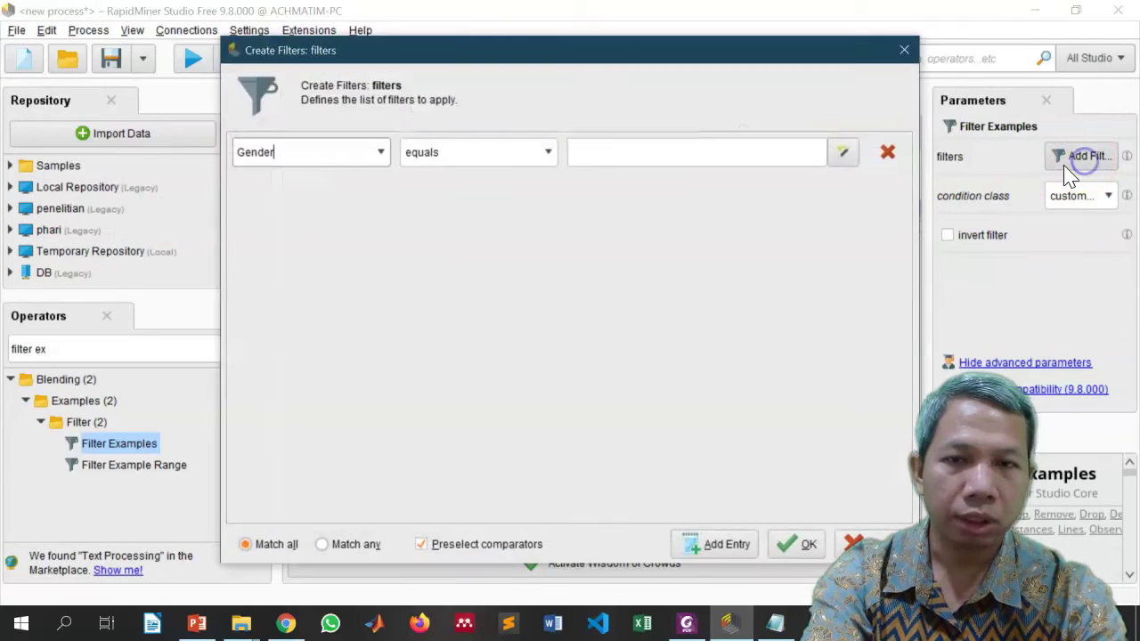
{"action": "left_click", "coordinate": [385, 153]}
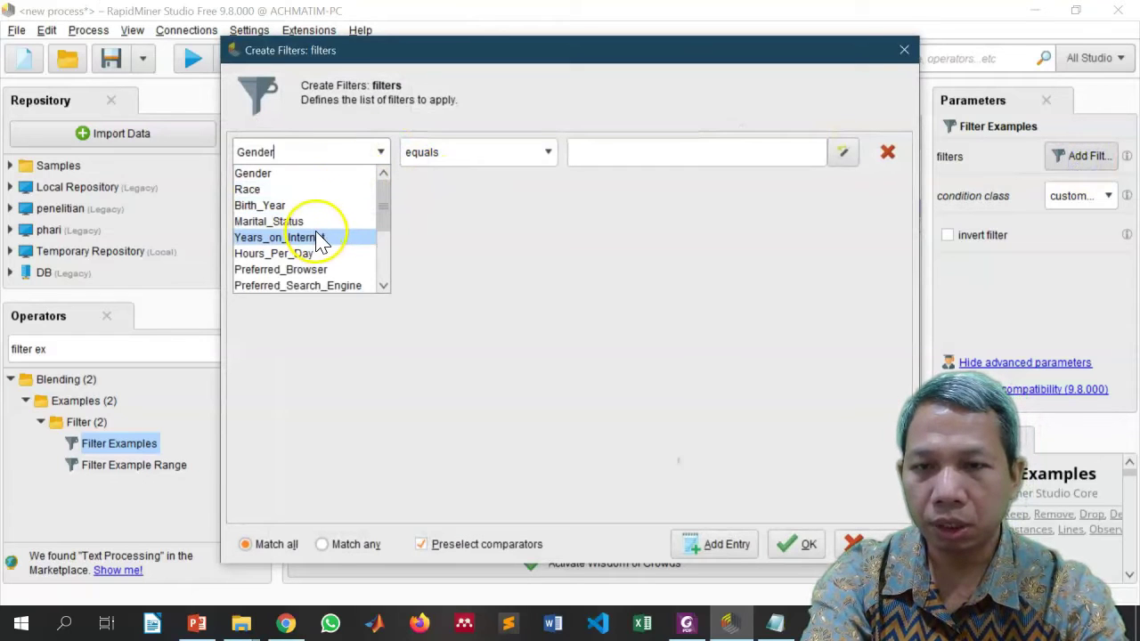
{"action": "scroll", "coordinate": [317, 250], "scroll_direction": "down", "scroll_amount": 1}
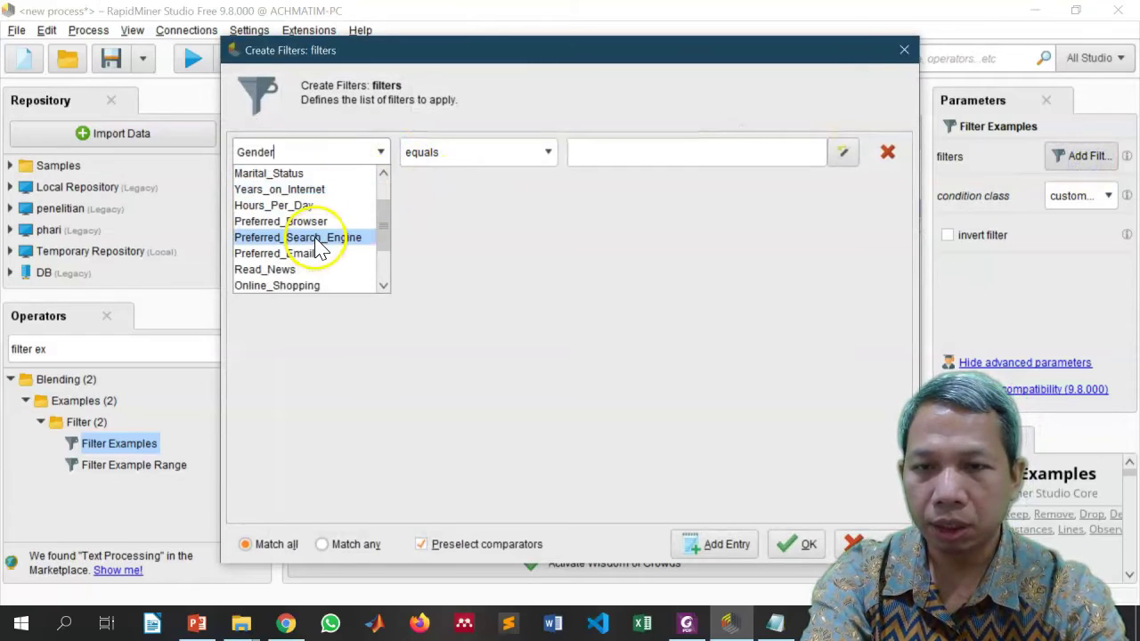
{"action": "left_click", "coordinate": [318, 285]}
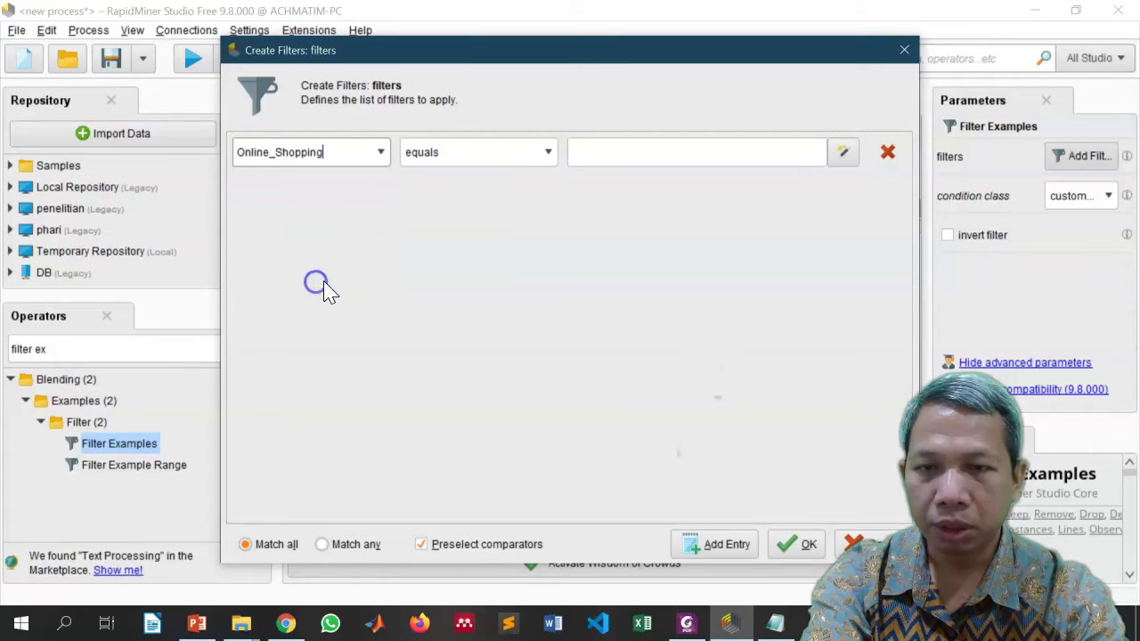
{"action": "left_click", "coordinate": [504, 156]}
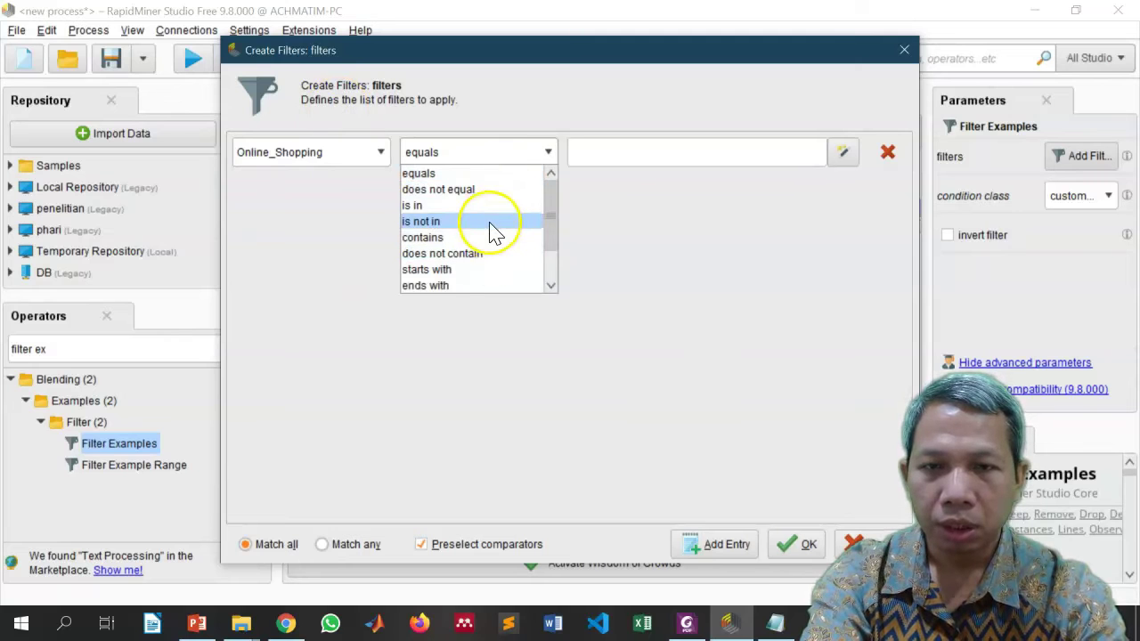
{"action": "scroll", "coordinate": [496, 230], "scroll_direction": "down", "scroll_amount": 1}
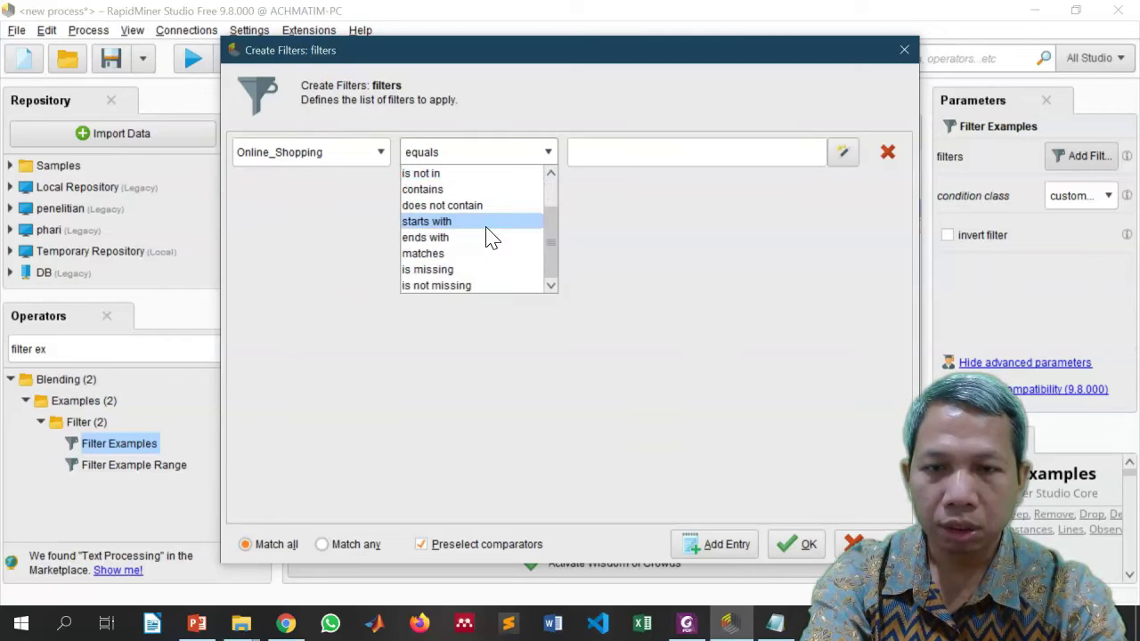
{"action": "left_click", "coordinate": [482, 286]}
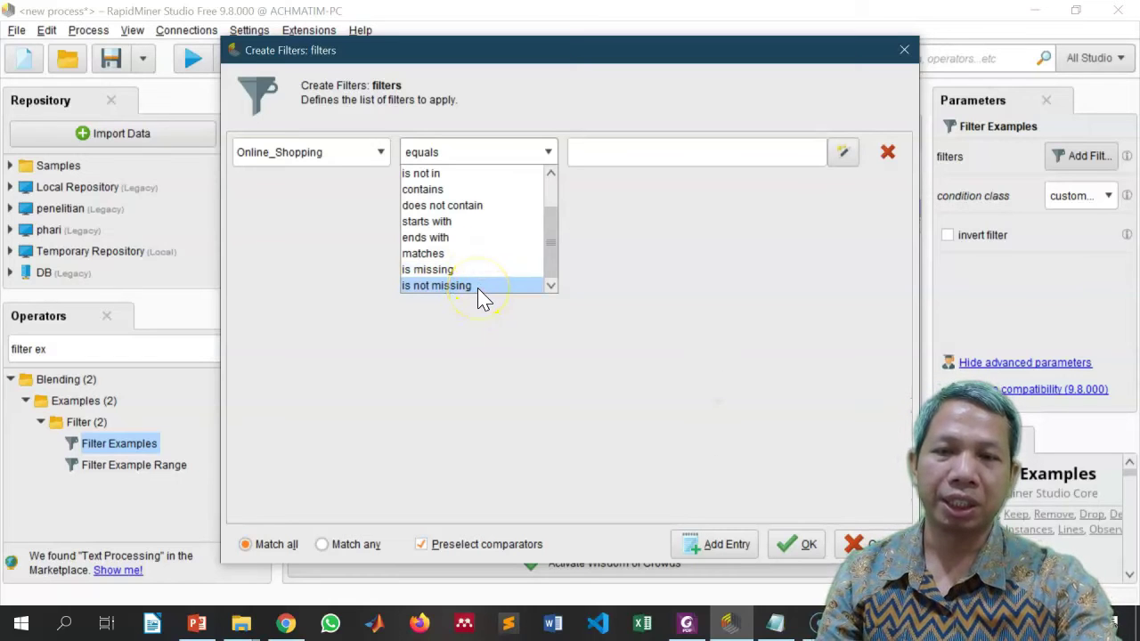
{"action": "left_click", "coordinate": [478, 286]}
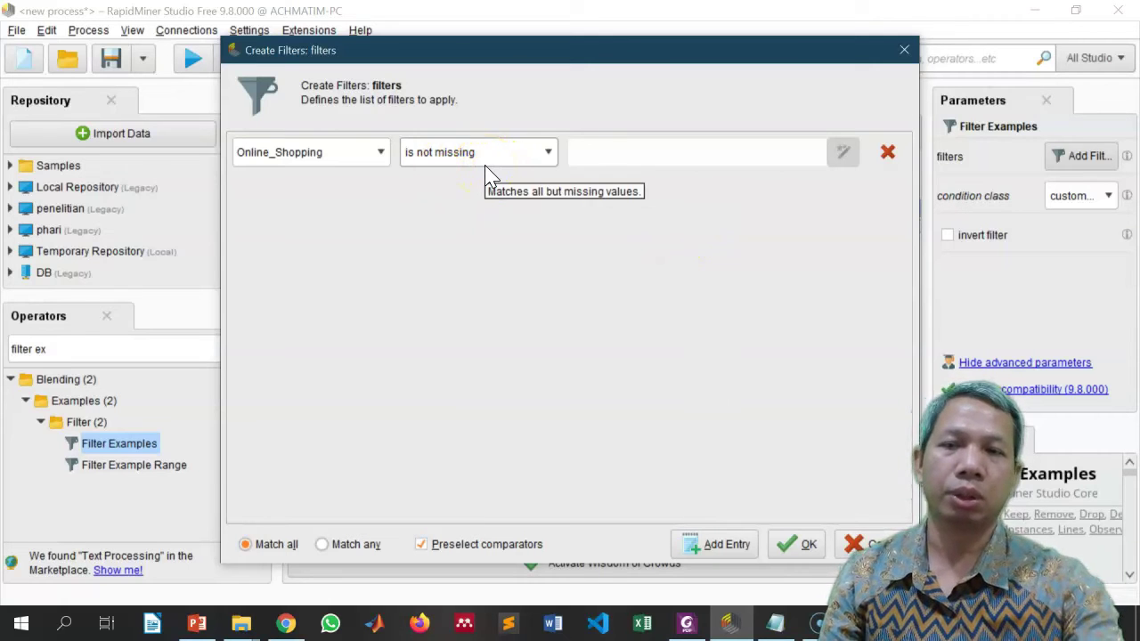
- Add a second filter entry requiring that Online_Gaming is not missing and apply the filter list
{"action": "left_click", "coordinate": [709, 545]}
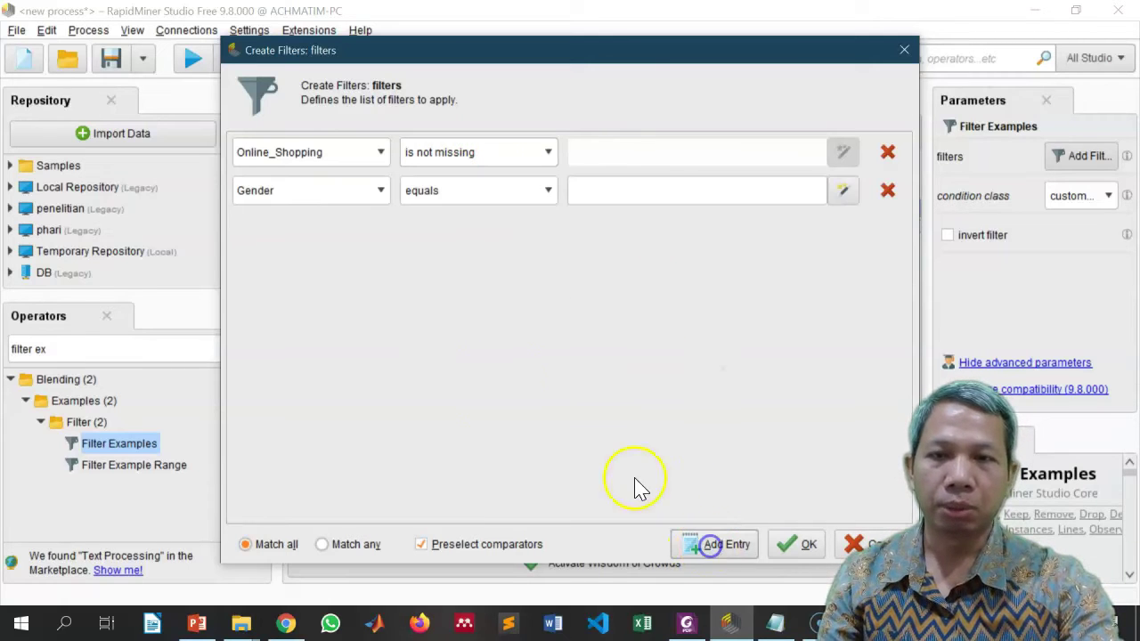
{"action": "left_click", "coordinate": [379, 190]}
{"action": "scroll", "coordinate": [338, 261], "scroll_direction": "down", "scroll_amount": 2}
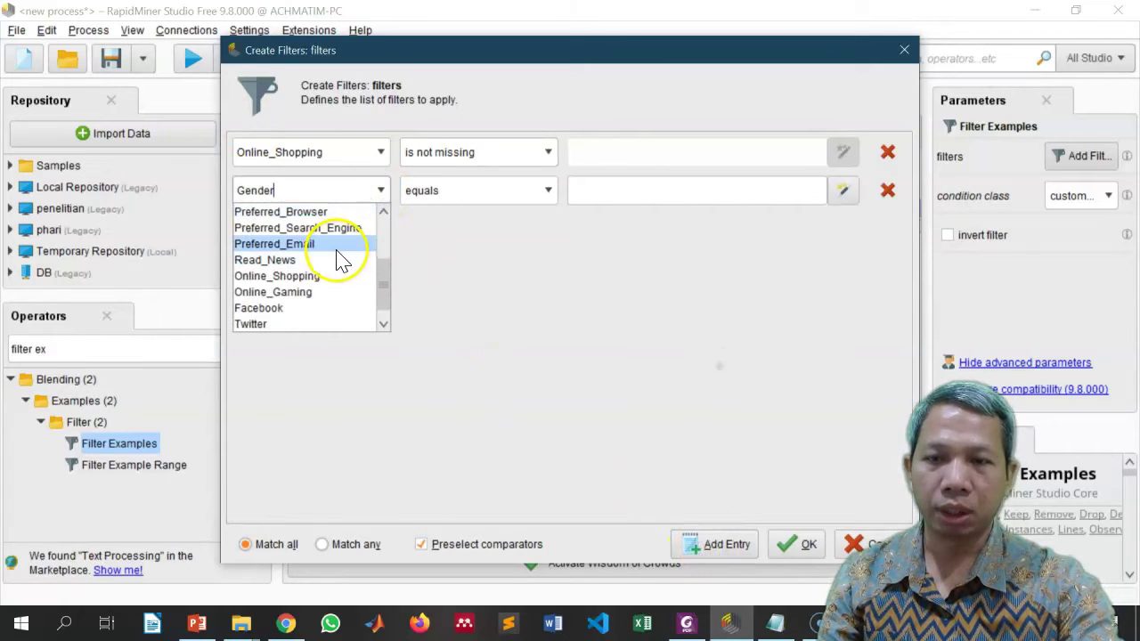
{"action": "left_click", "coordinate": [328, 293]}
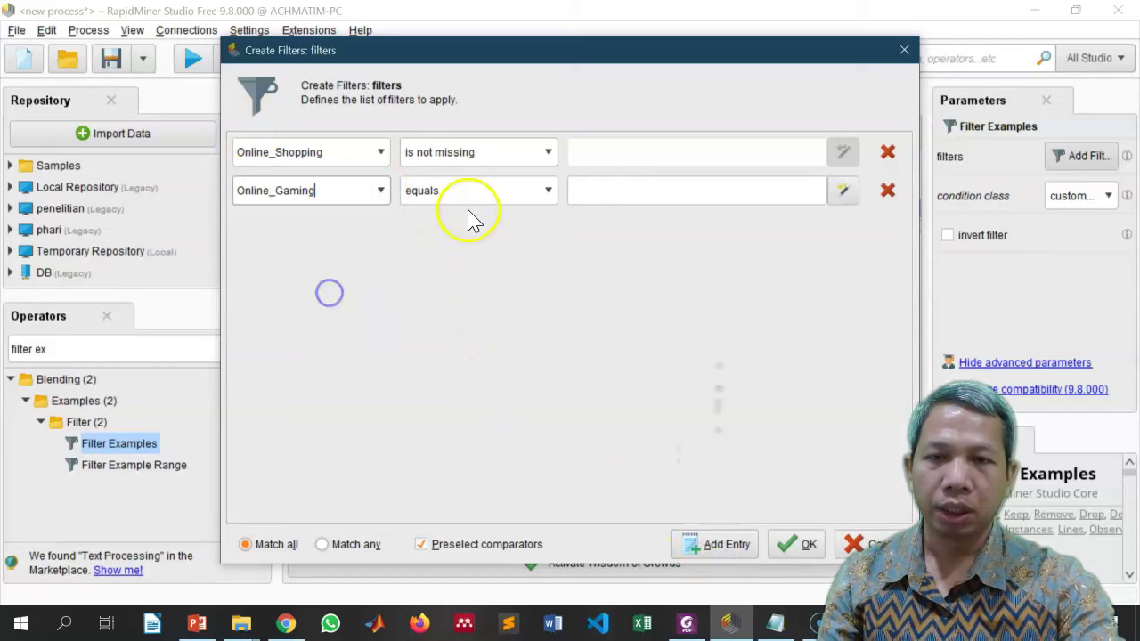
{"action": "left_click", "coordinate": [498, 191]}
{"action": "scroll", "coordinate": [504, 275], "scroll_direction": "down", "scroll_amount": 1}
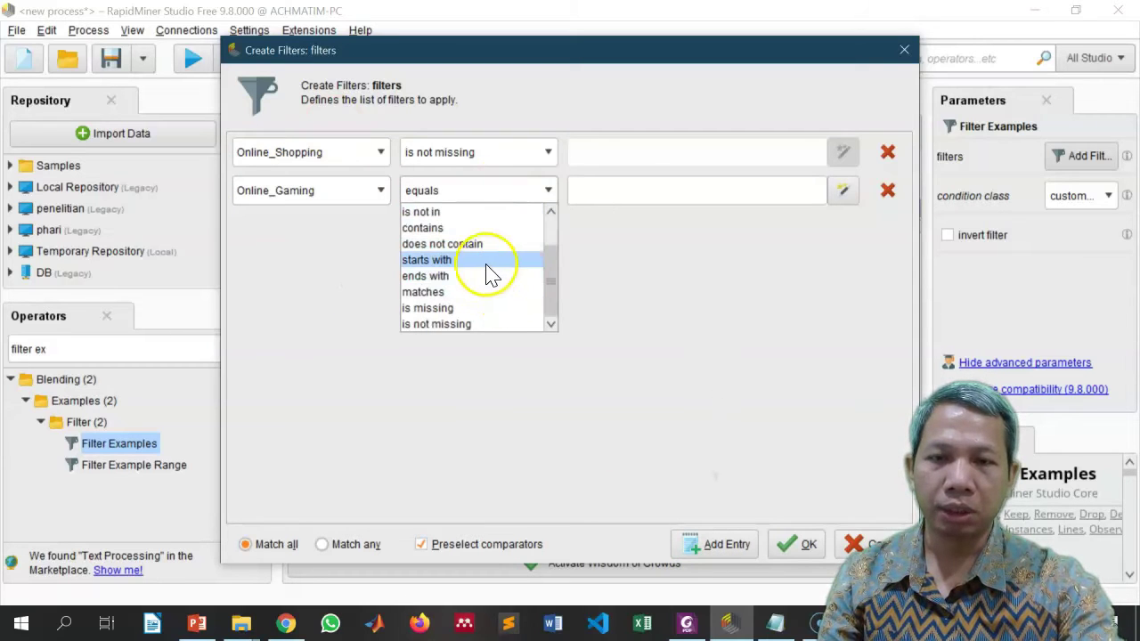
{"action": "left_click", "coordinate": [482, 322]}
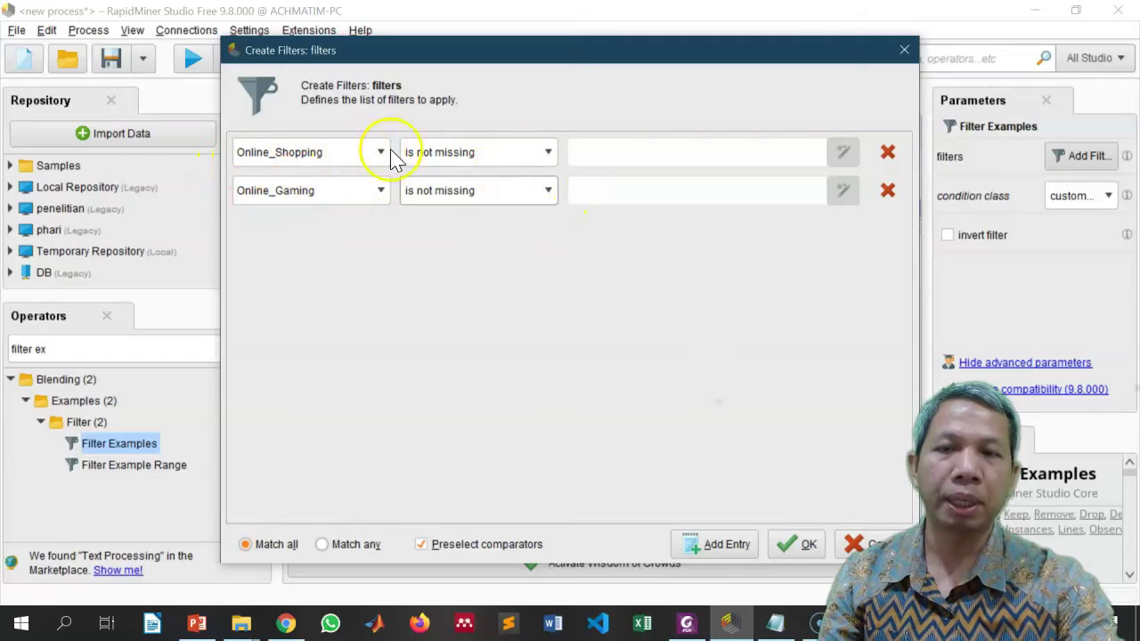
{"action": "left_click", "coordinate": [801, 546]}
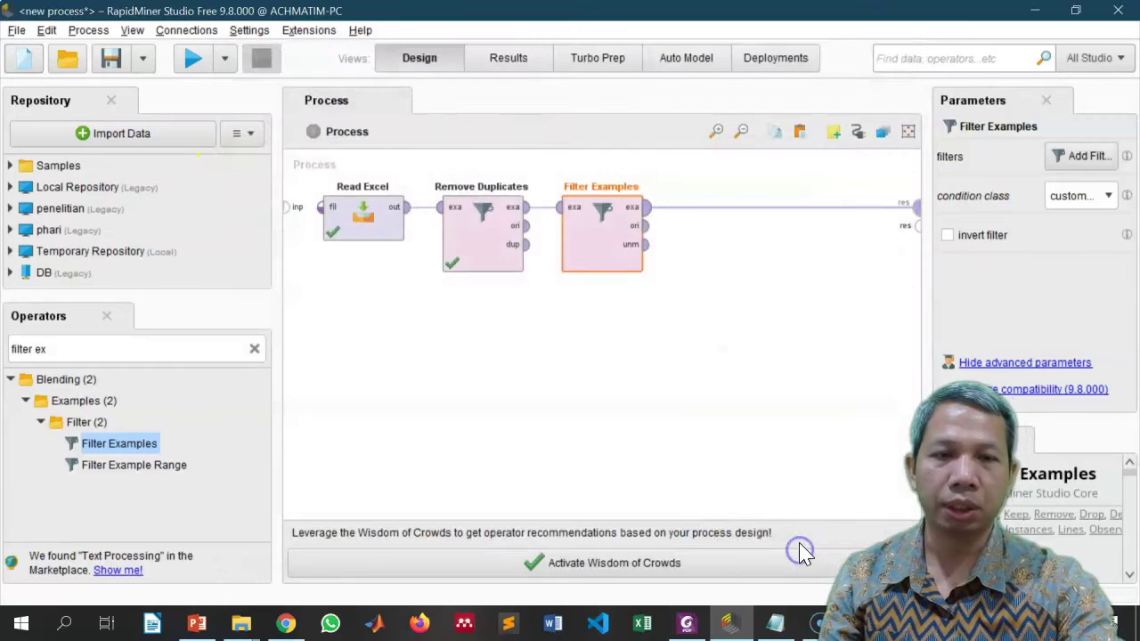
- Connect the original output of Filter Examples to the second result port, run the process and inspect the filtered rows
{"action": "left_click", "coordinate": [647, 225]}
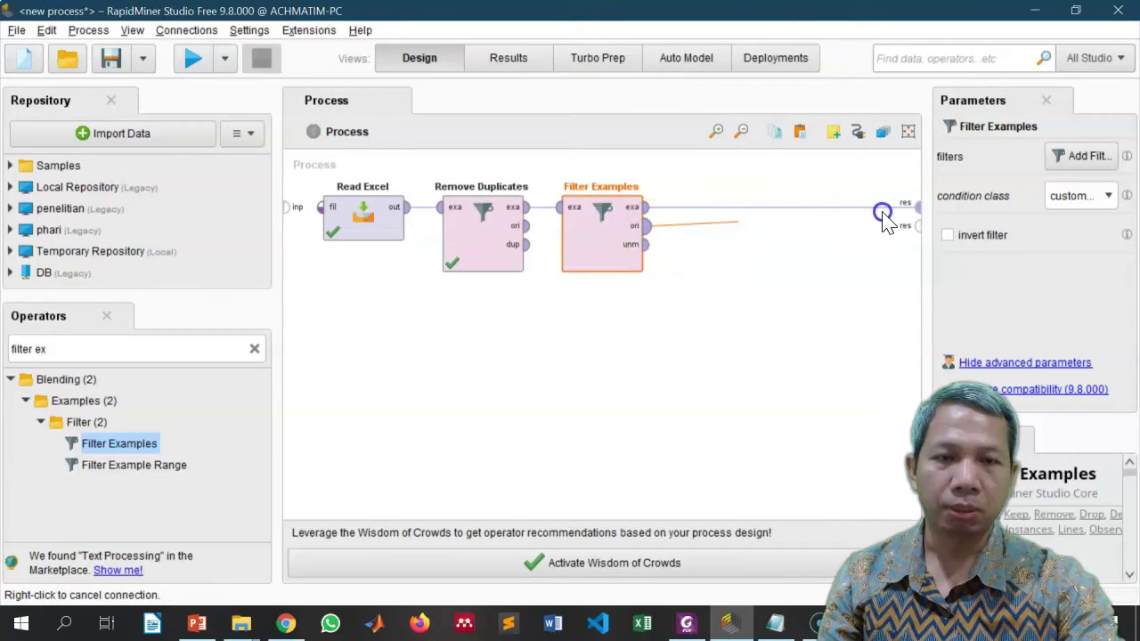
{"action": "left_click", "coordinate": [914, 227]}
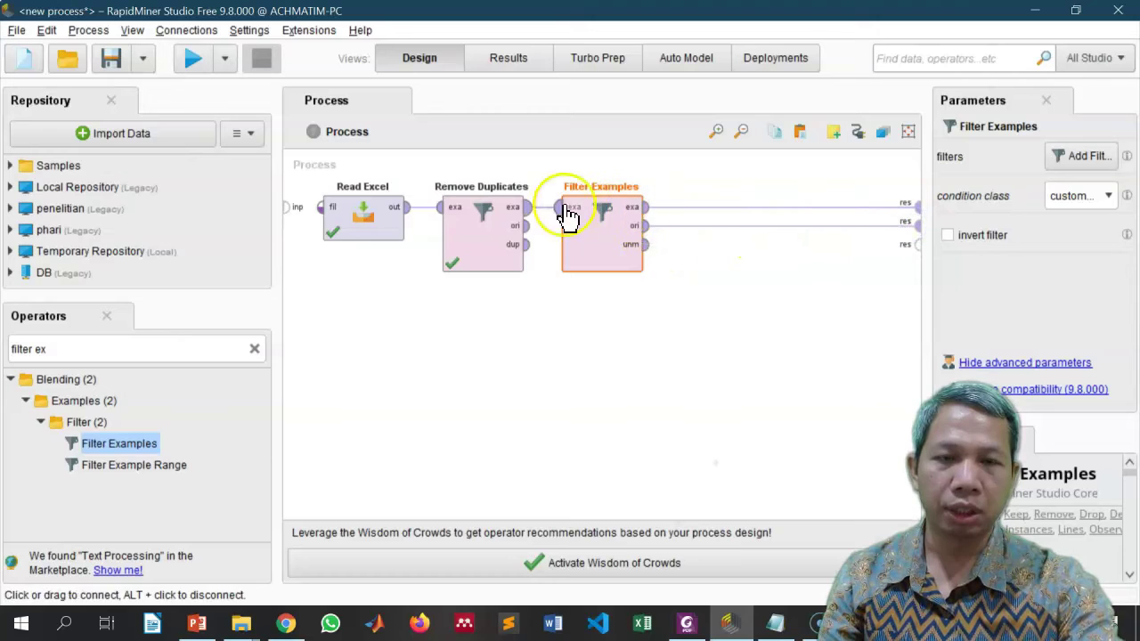
{"action": "left_click", "coordinate": [192, 58]}
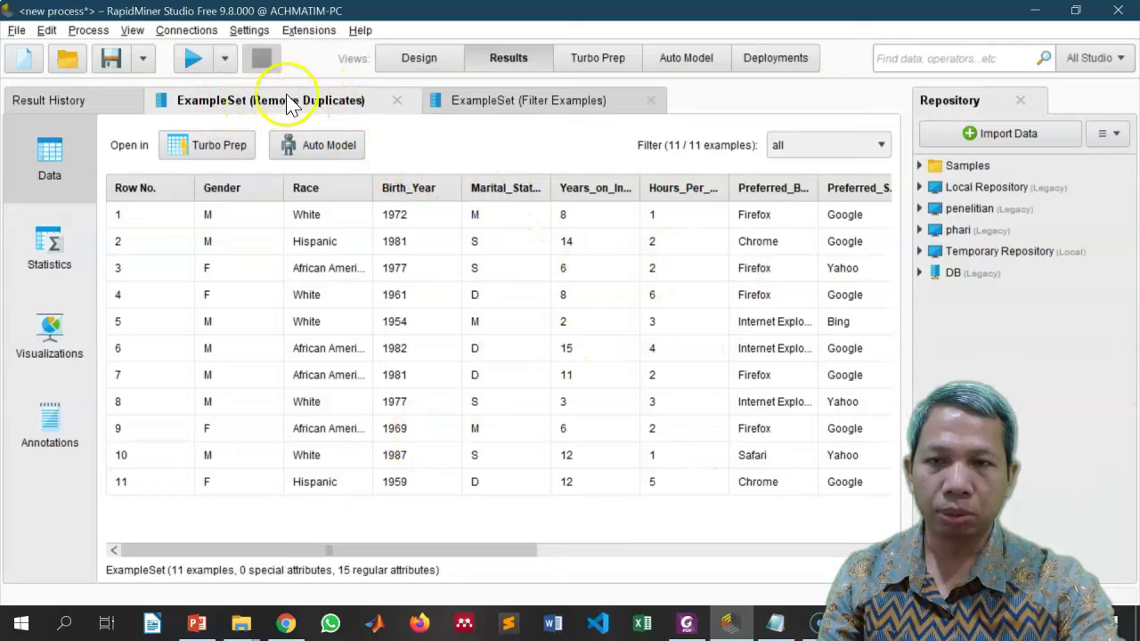
{"action": "left_click", "coordinate": [534, 99]}
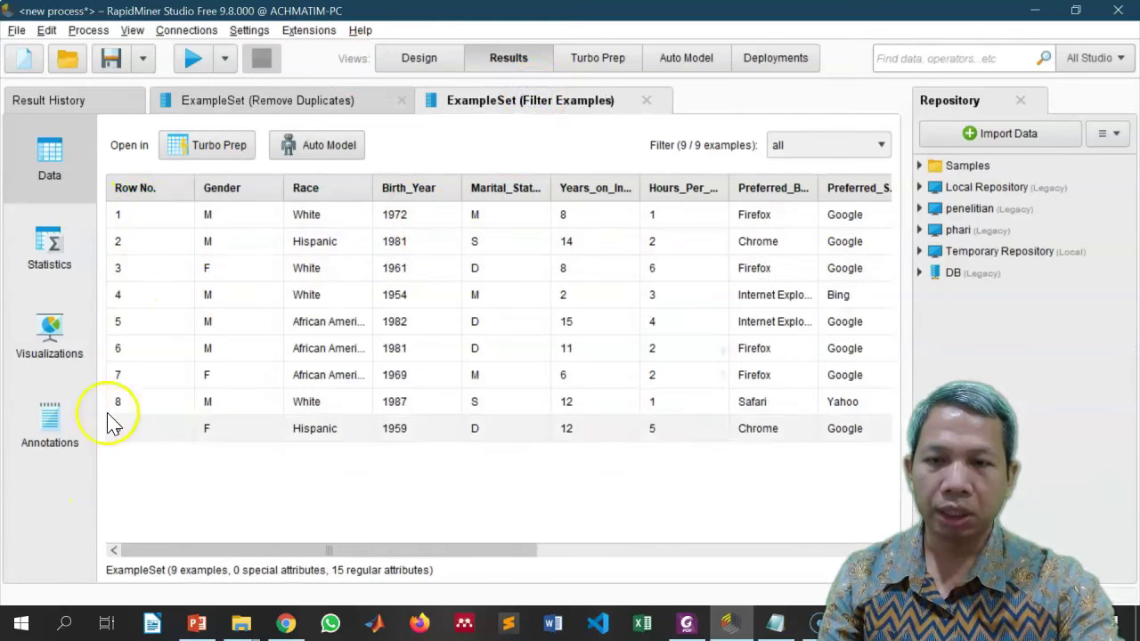
{"action": "left_click_drag", "start_coordinate": [331, 552], "coordinate": [641, 550]}
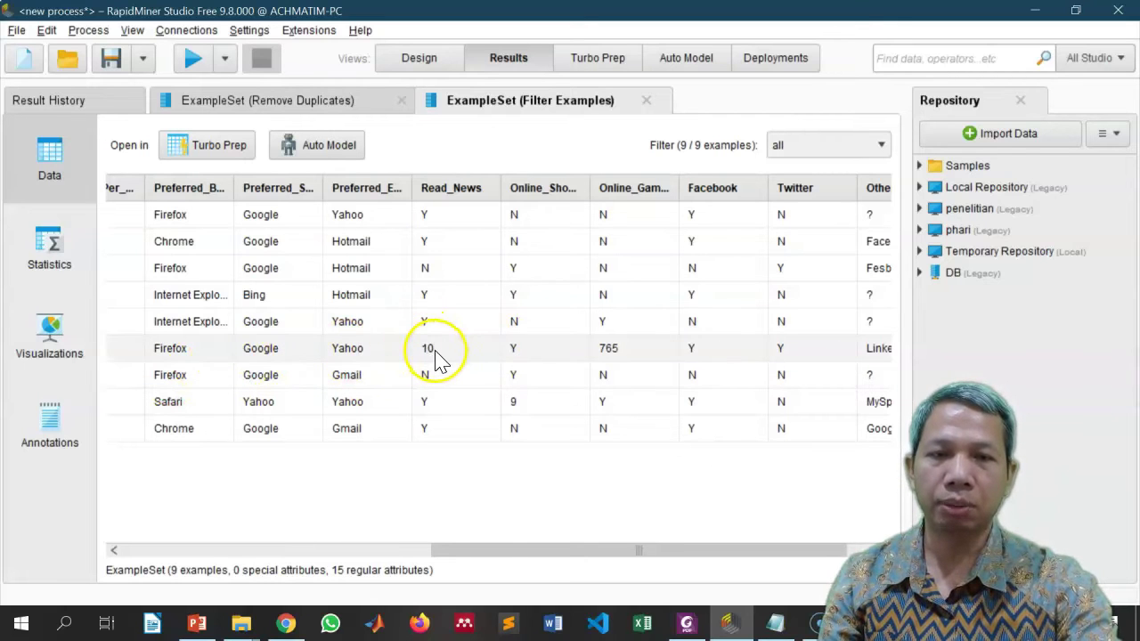
- Insert a Replace operator between Filter Examples and the first result port, and remove the original-output connection of Filter Examples
{"action": "left_click", "coordinate": [419, 58]}
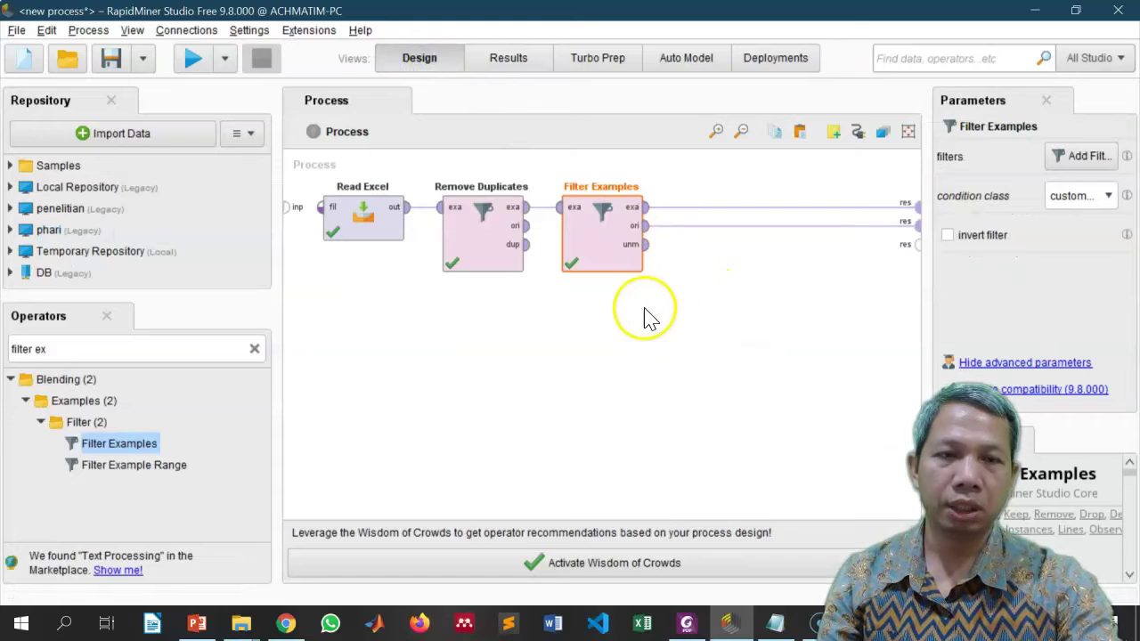
{"action": "left_click", "coordinate": [69, 349]}
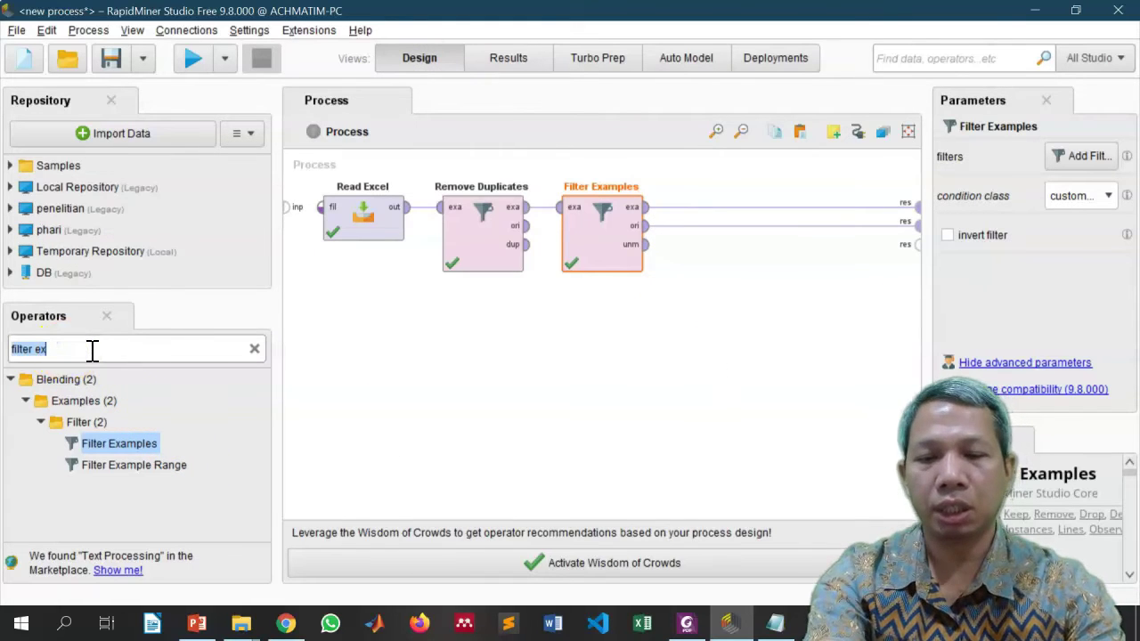
{"action": "type", "text": "repl"}
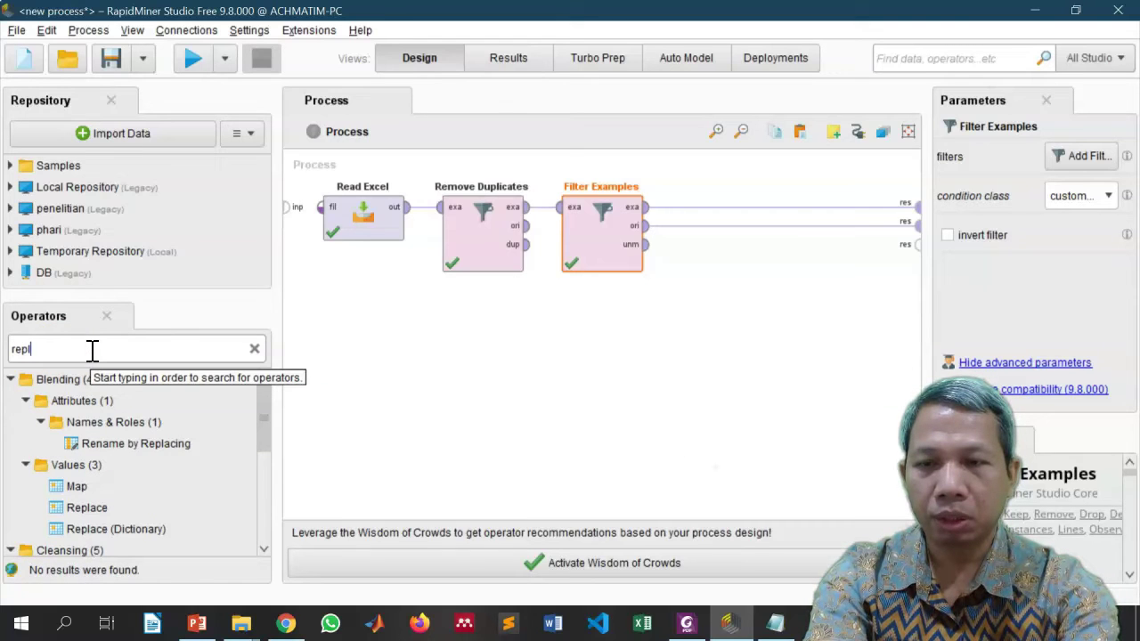
{"action": "type", "text": "ace"}
{"action": "left_click_drag", "start_coordinate": [89, 443], "coordinate": [764, 216]}
{"action": "left_click", "coordinate": [698, 240]}
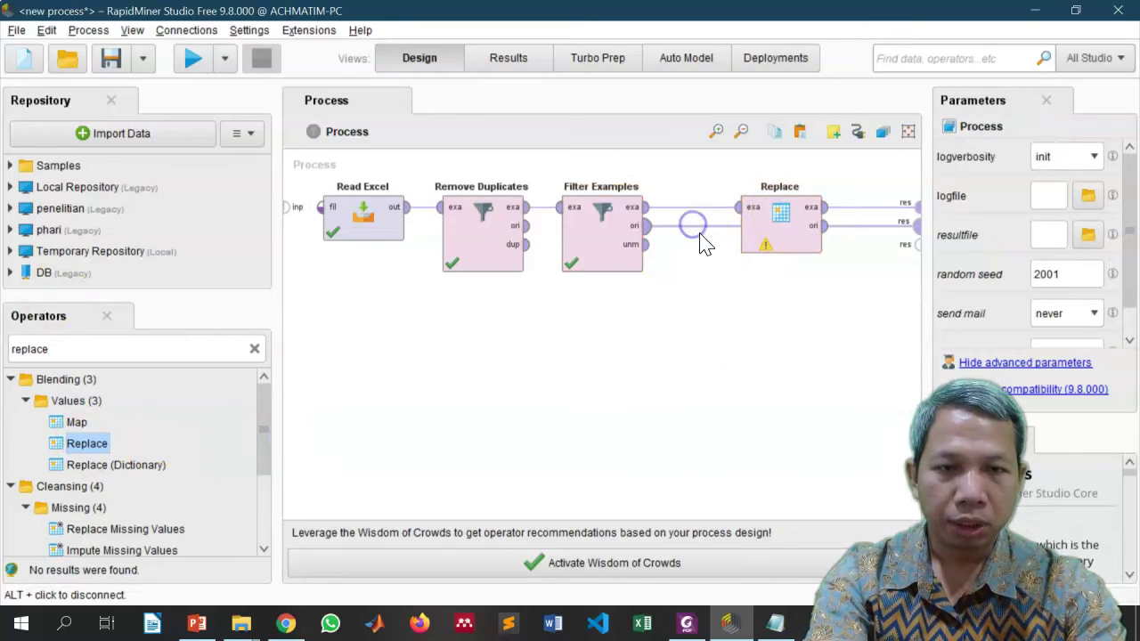
{"action": "mouse_move", "coordinate": [605, 262]}
{"action": "left_mouse_down"}
{"action": "mouse_move", "coordinate": [606, 352]}
{"action": "mouse_move", "coordinate": [618, 257]}
{"action": "left_mouse_up"}
{"action": "left_click", "coordinate": [780, 270]}
{"action": "left_click_drag", "start_coordinate": [781, 241], "coordinate": [720, 252]}
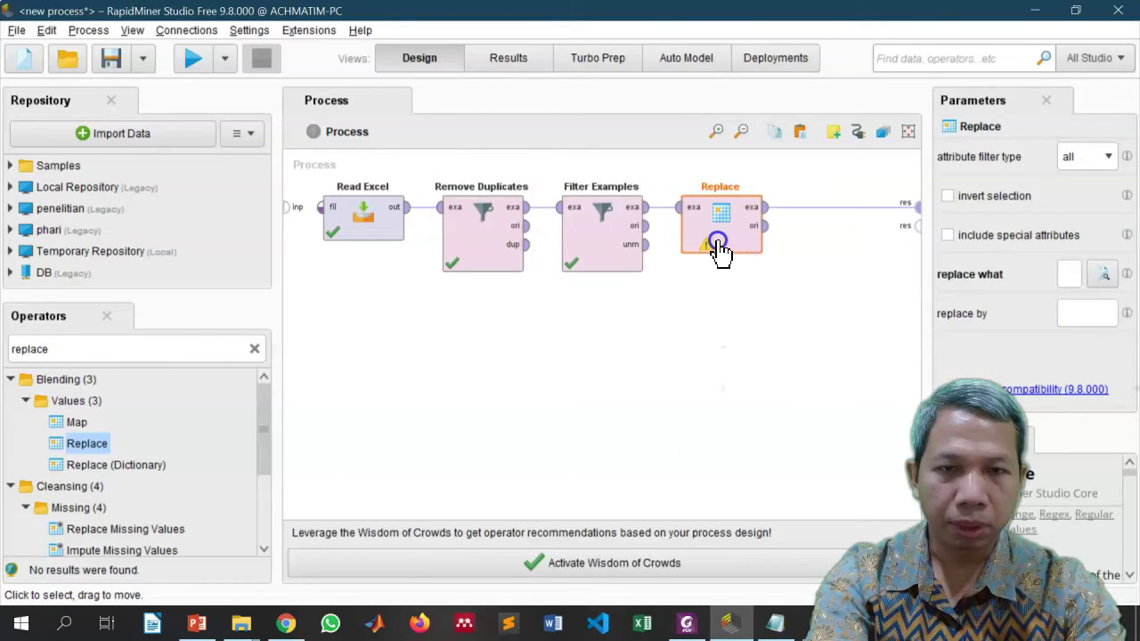
- Limit the Replace operator to a single attribute, Read_News
{"action": "left_click", "coordinate": [1109, 158]}
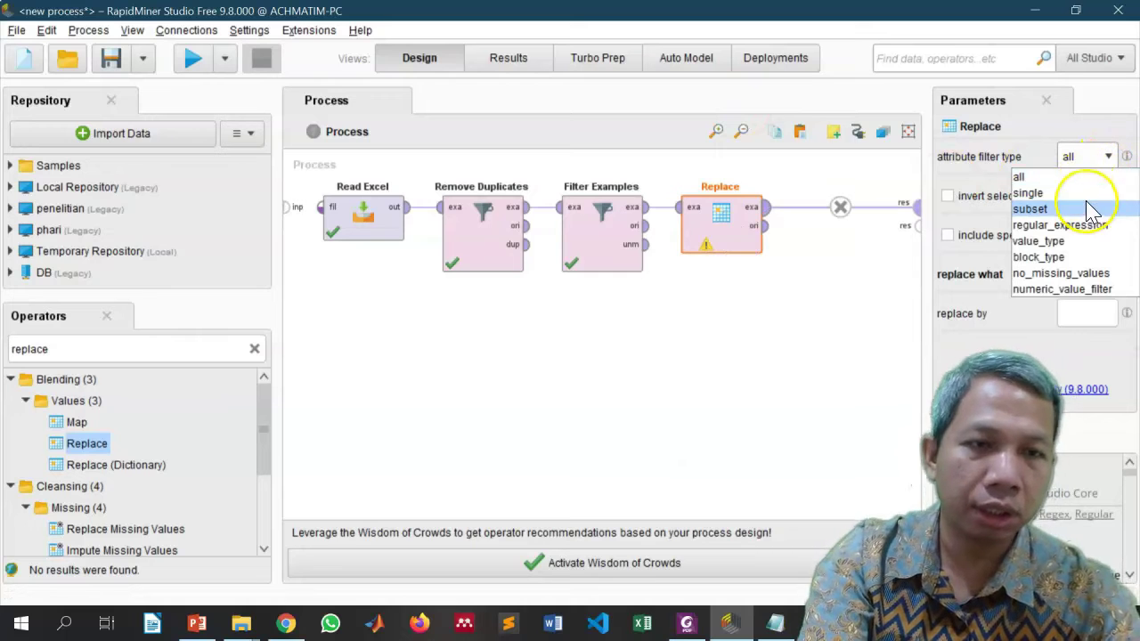
{"action": "left_click", "coordinate": [1084, 193]}
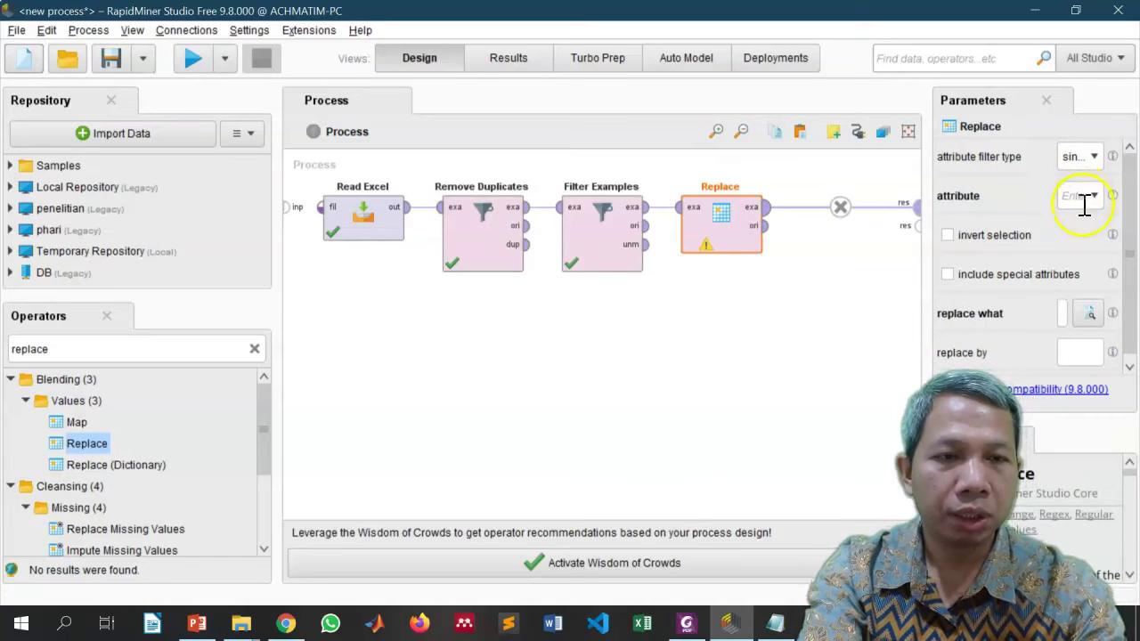
{"action": "left_click", "coordinate": [1094, 197]}
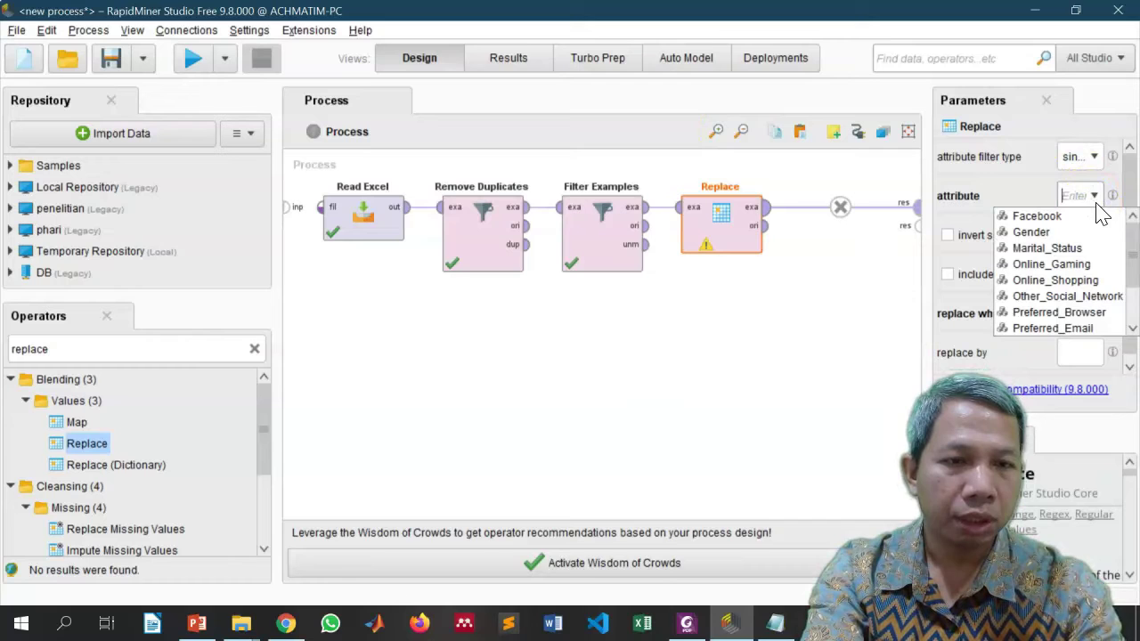
{"action": "scroll", "coordinate": [1100, 264], "scroll_direction": "down", "scroll_amount": 1}
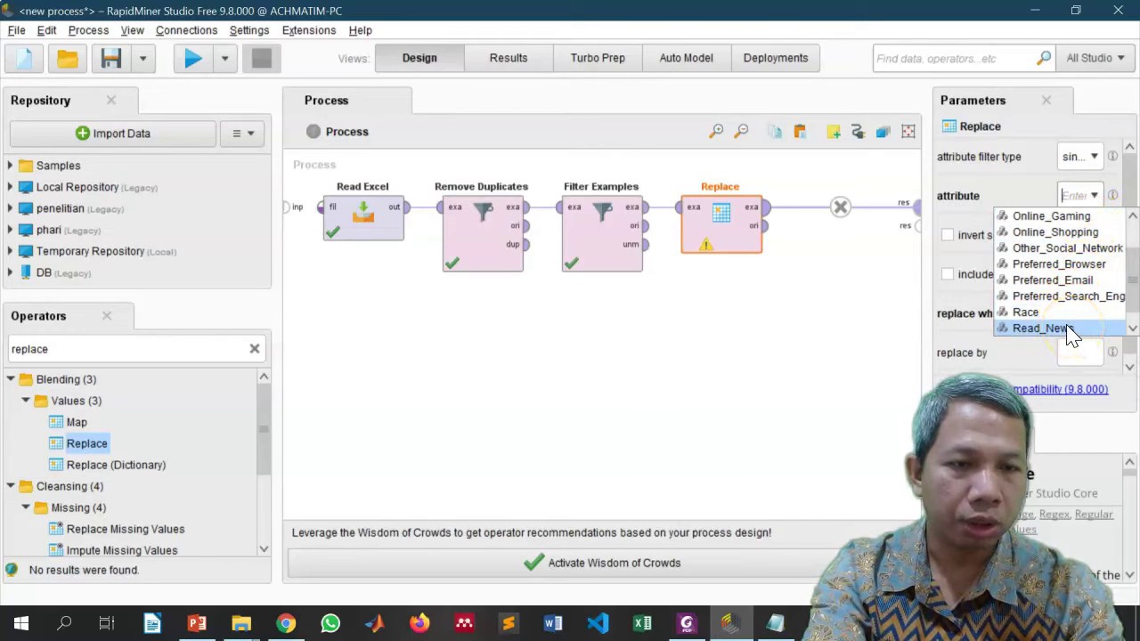
{"action": "left_click", "coordinate": [1041, 327]}
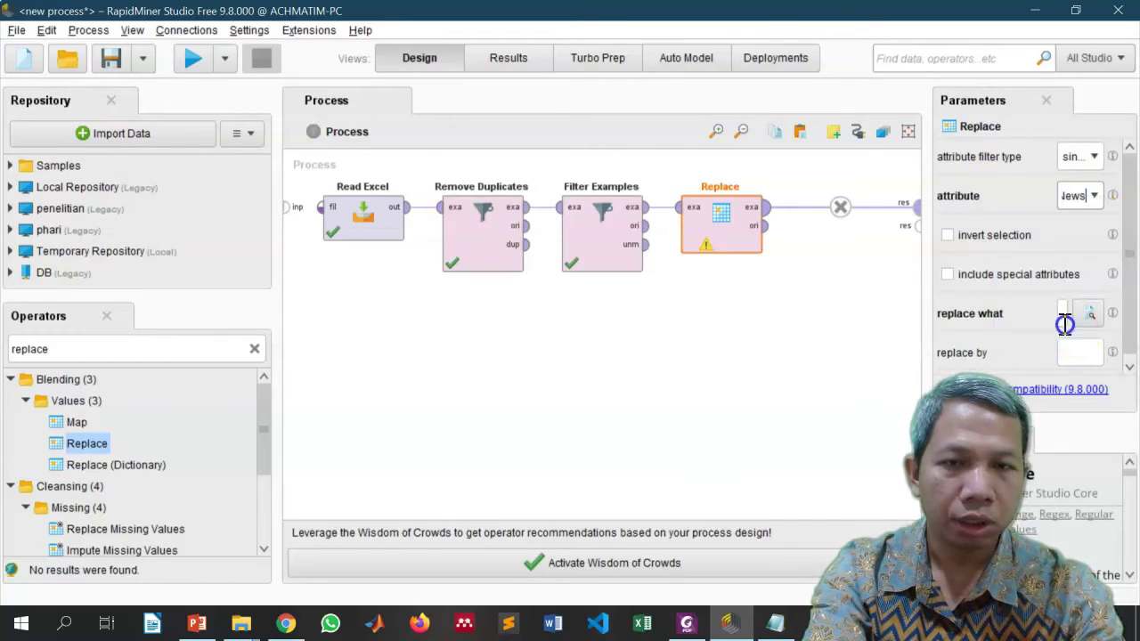
- Check the invalid Read_News entry in the results, widen the parameter area, and set Replace to change 10 into Y
{"action": "left_click", "coordinate": [500, 61]}
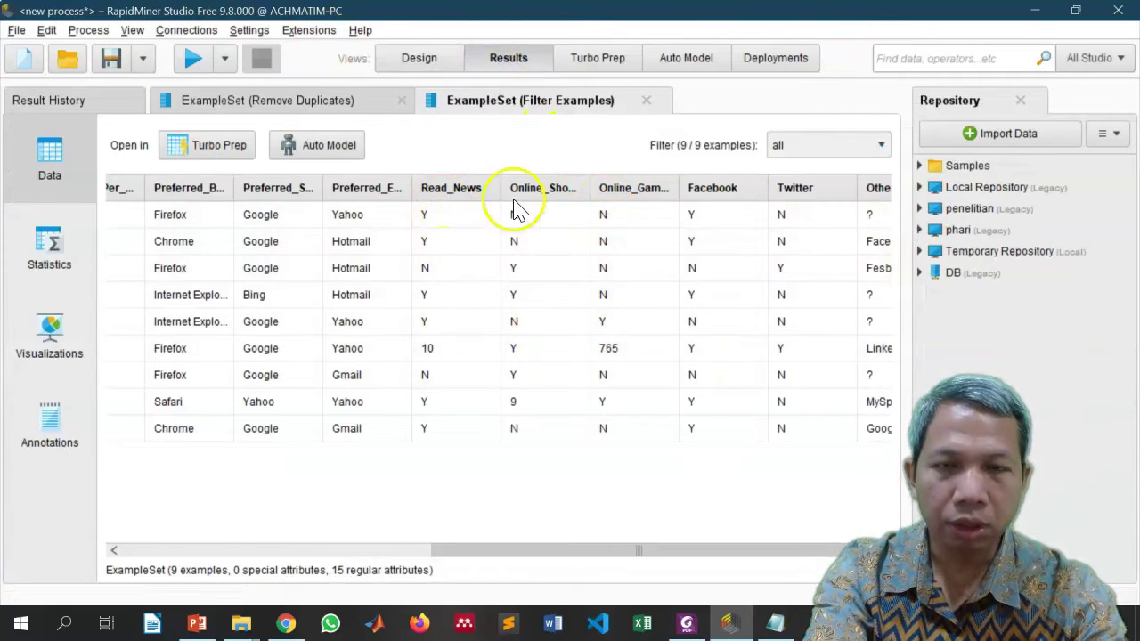
{"action": "left_click", "coordinate": [418, 58]}
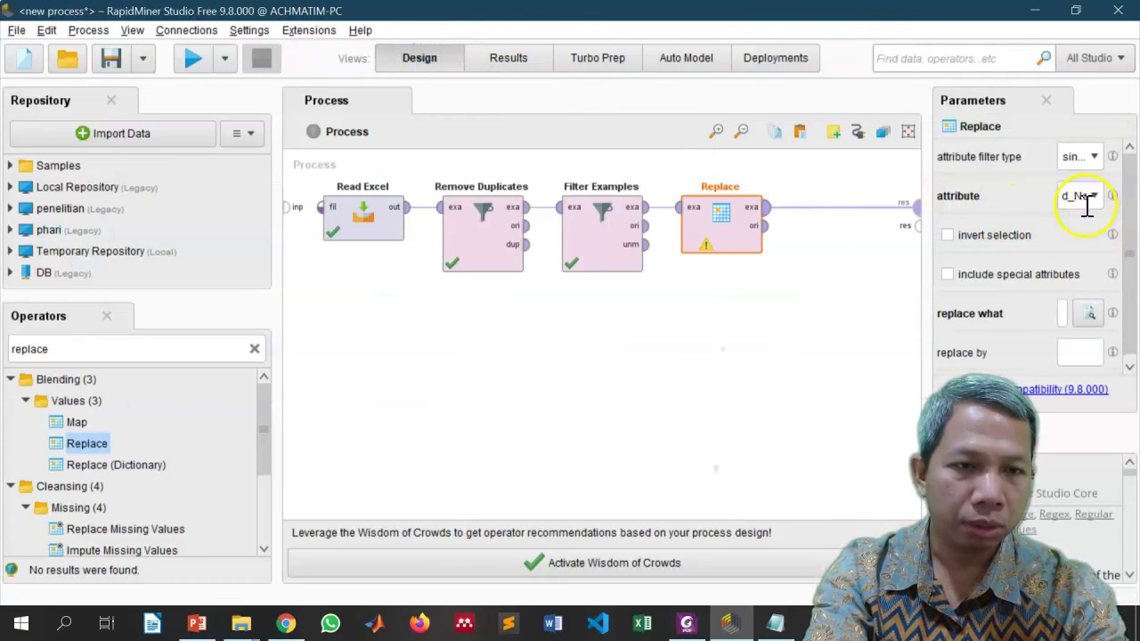
{"action": "left_click_drag", "start_coordinate": [921, 300], "coordinate": [856, 307]}
{"action": "left_click", "coordinate": [1025, 312]}
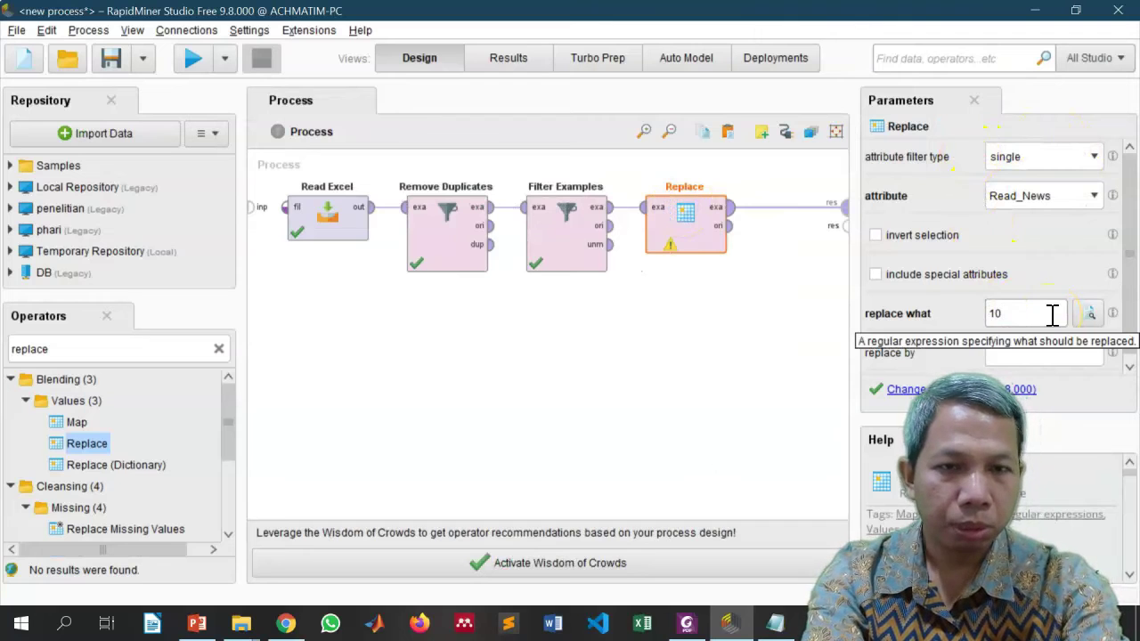
{"action": "left_click", "coordinate": [1043, 345]}
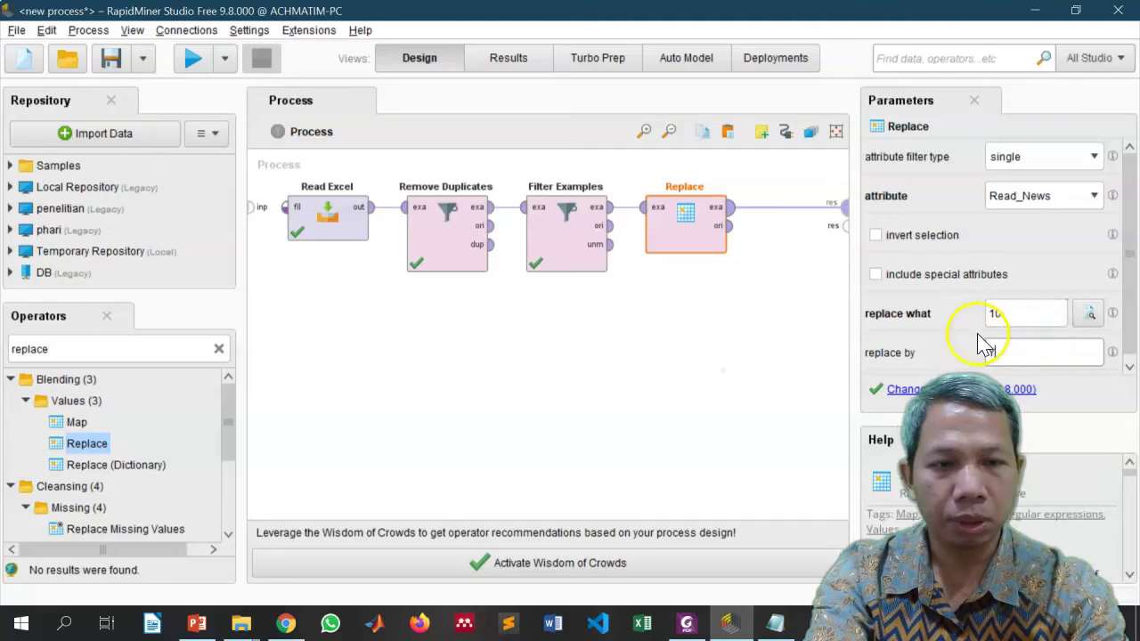
{"action": "left_click", "coordinate": [1127, 272]}
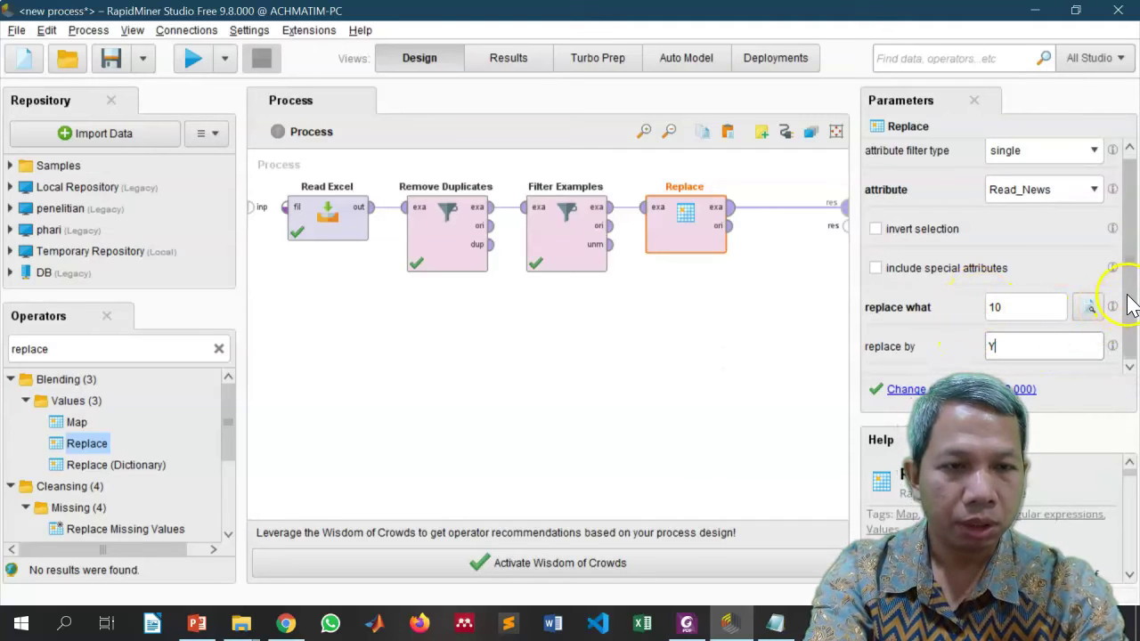
{"action": "left_click", "coordinate": [817, 313]}
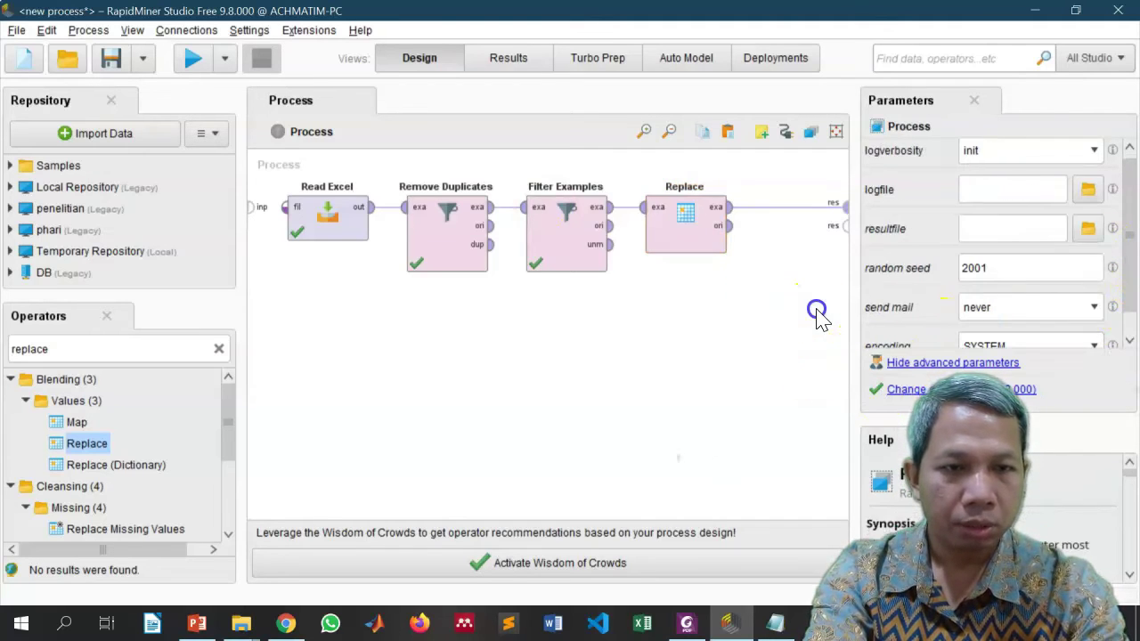
{"action": "left_click", "coordinate": [781, 214]}
{"action": "left_click", "coordinate": [703, 233]}
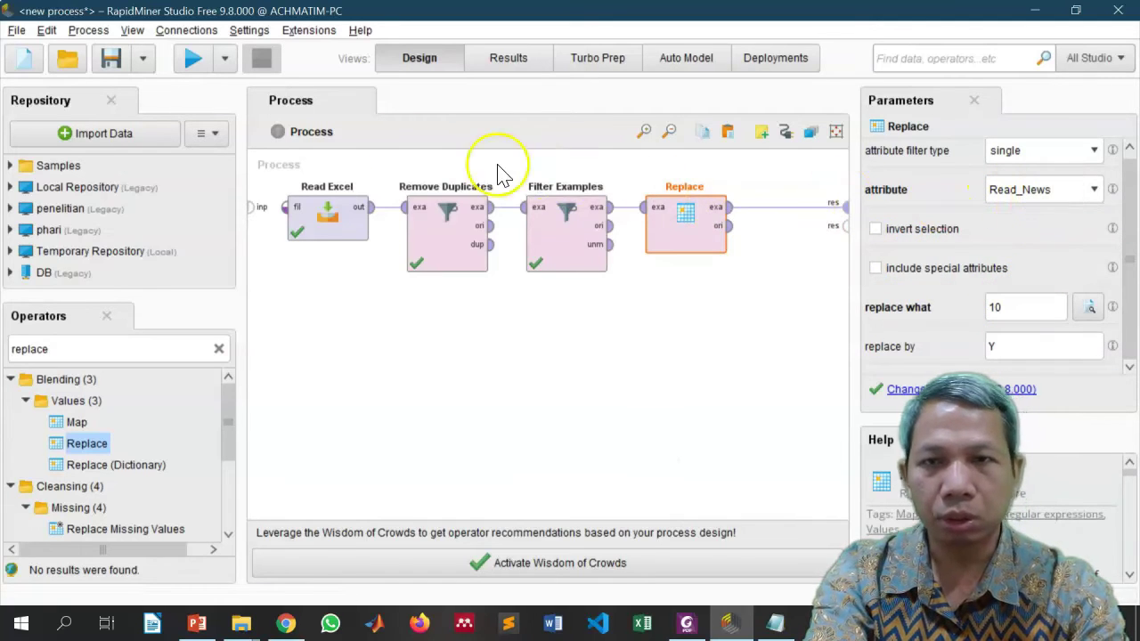
- Run the process and examine Read_News, Online_Shopping and Online_Gaming in the Replace results for inconsistent values
{"action": "left_click", "coordinate": [194, 61]}
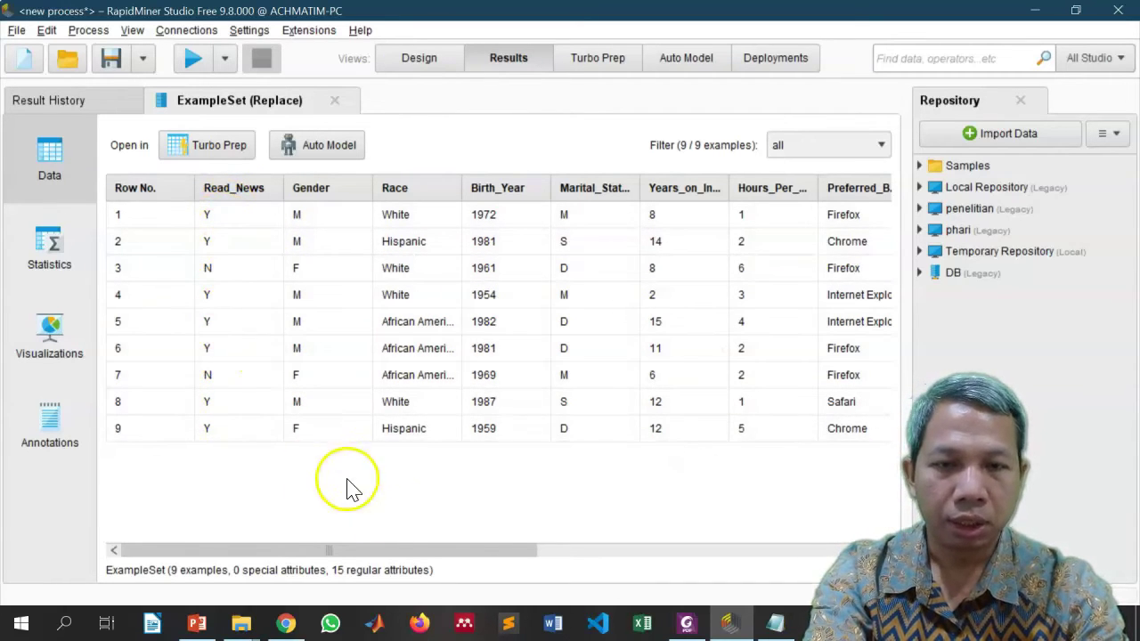
{"action": "left_click_drag", "start_coordinate": [397, 553], "coordinate": [748, 488]}
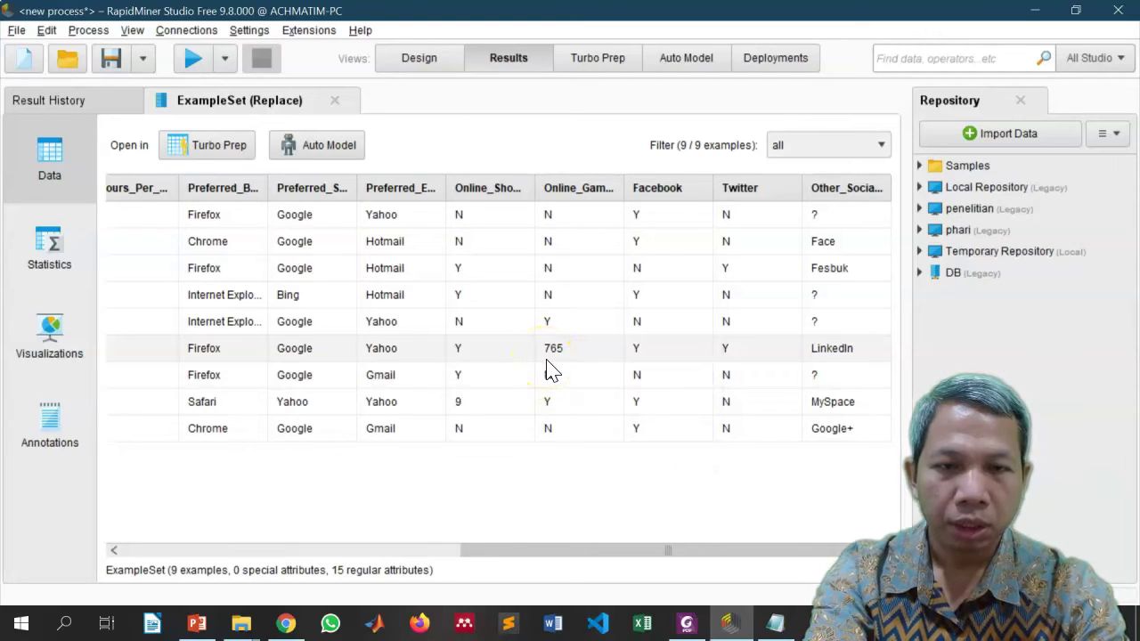
{"action": "left_click", "coordinate": [579, 374]}
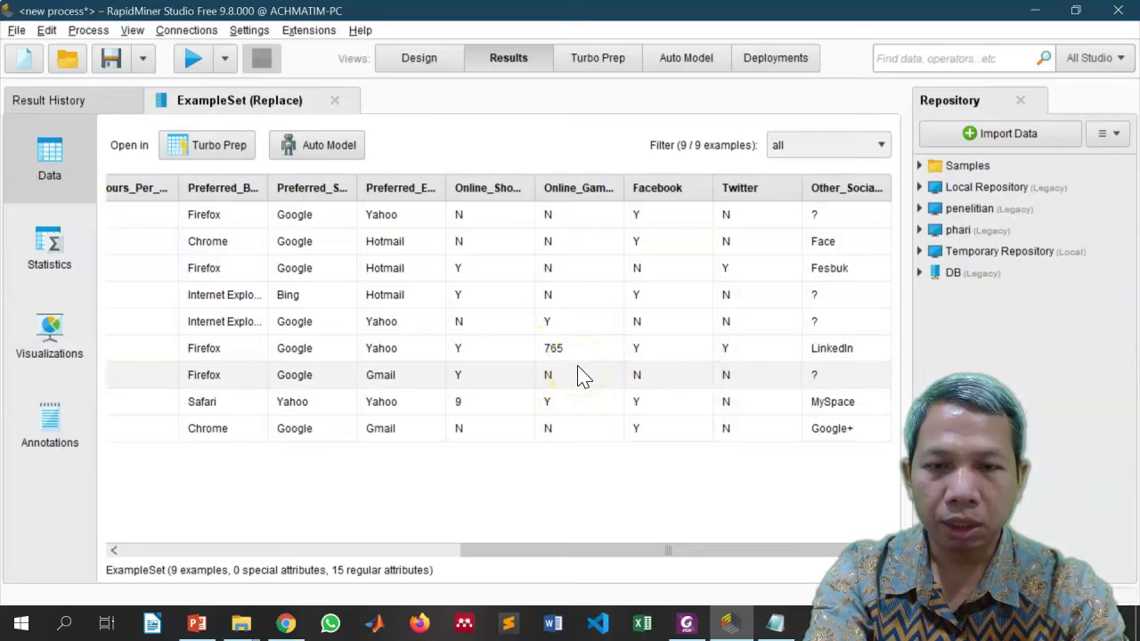
{"action": "mouse_move", "coordinate": [579, 374]}
{"action": "left_mouse_down"}
{"action": "mouse_move", "coordinate": [496, 192]}
{"action": "mouse_move", "coordinate": [569, 208]}
{"action": "mouse_move", "coordinate": [560, 270]}
{"action": "left_mouse_up"}
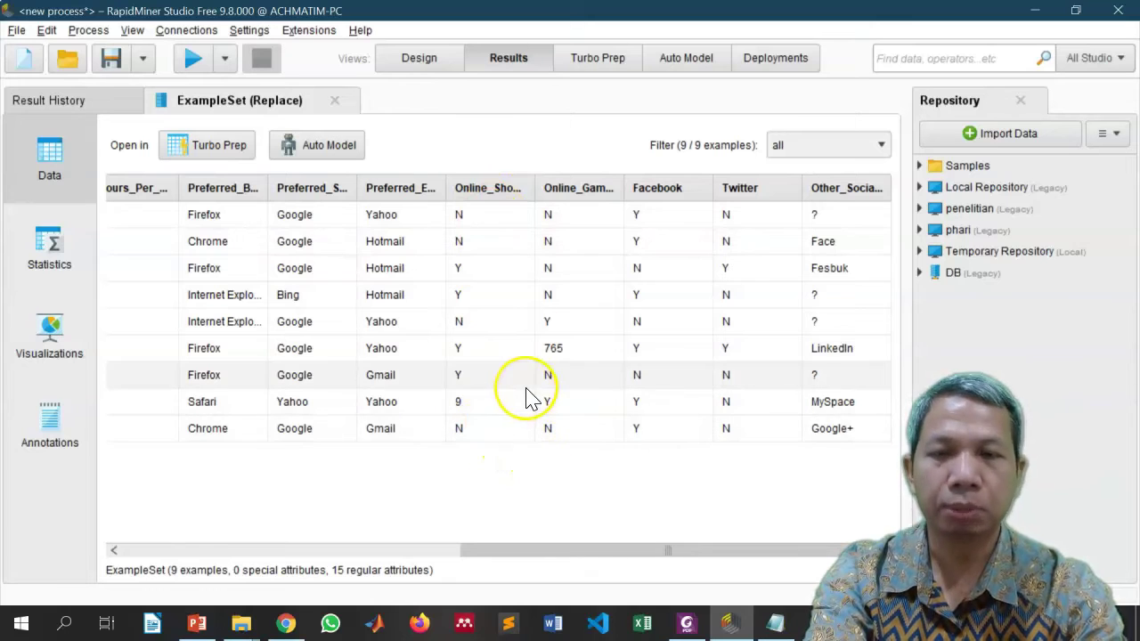
- Insert a second Replace operator into the connection between the first Replace operator and the result port
{"action": "left_click", "coordinate": [415, 71]}
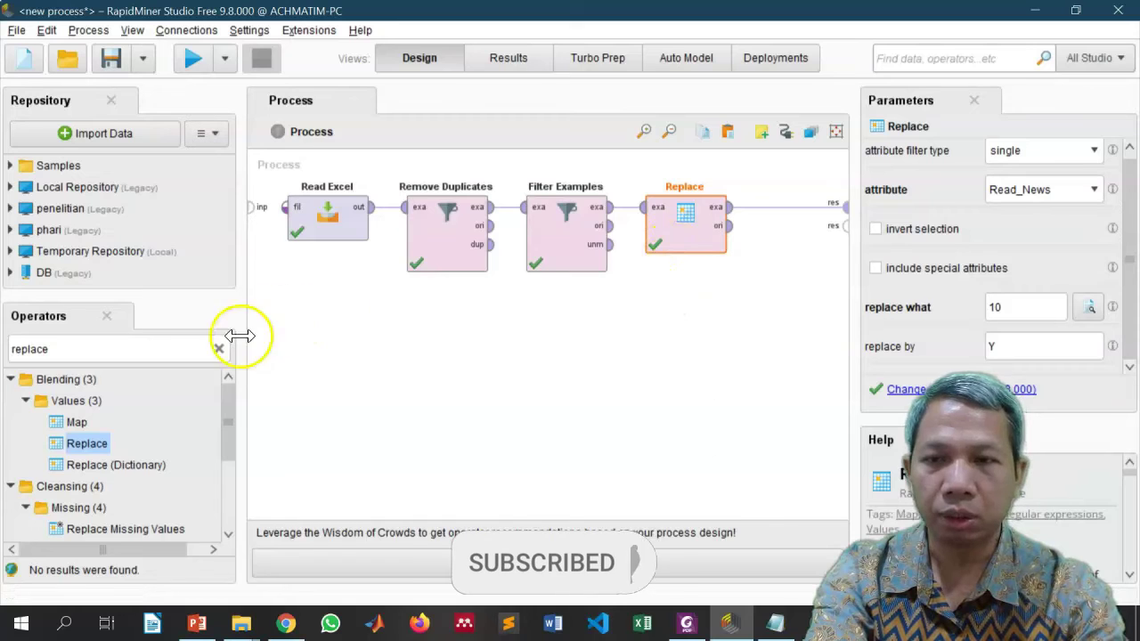
{"action": "mouse_move", "coordinate": [84, 444]}
{"action": "left_mouse_down"}
{"action": "mouse_move", "coordinate": [80, 456]}
{"action": "mouse_move", "coordinate": [89, 449]}
{"action": "left_mouse_up"}
{"action": "left_click_drag", "start_coordinate": [772, 289], "coordinate": [791, 224]}
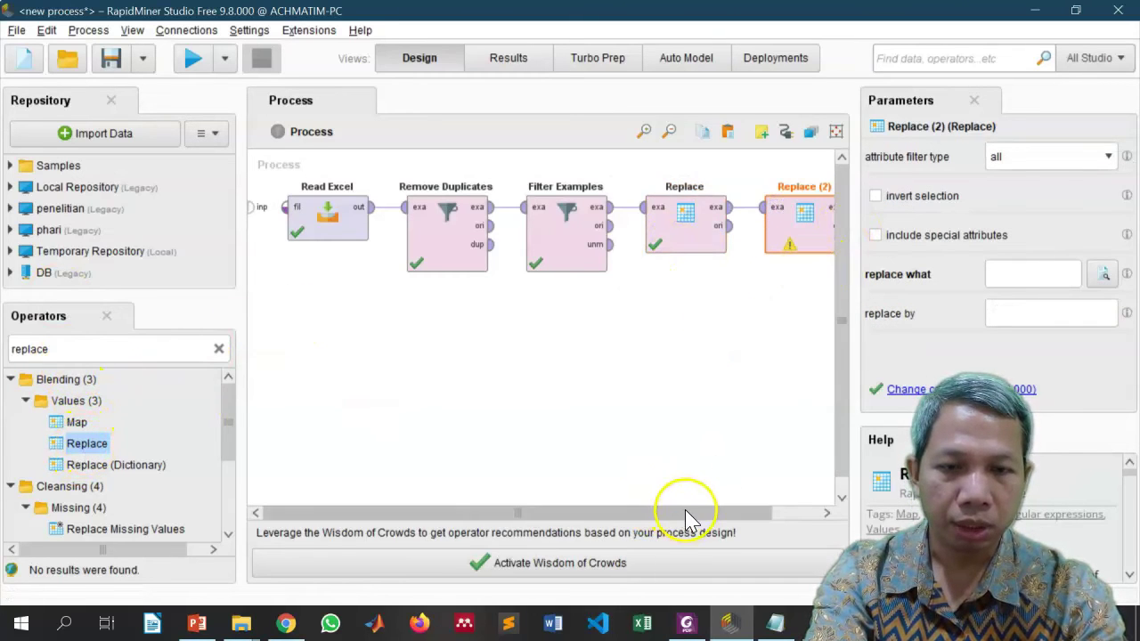
{"action": "left_click_drag", "start_coordinate": [691, 513], "coordinate": [801, 496]}
{"action": "left_click", "coordinate": [751, 222]}
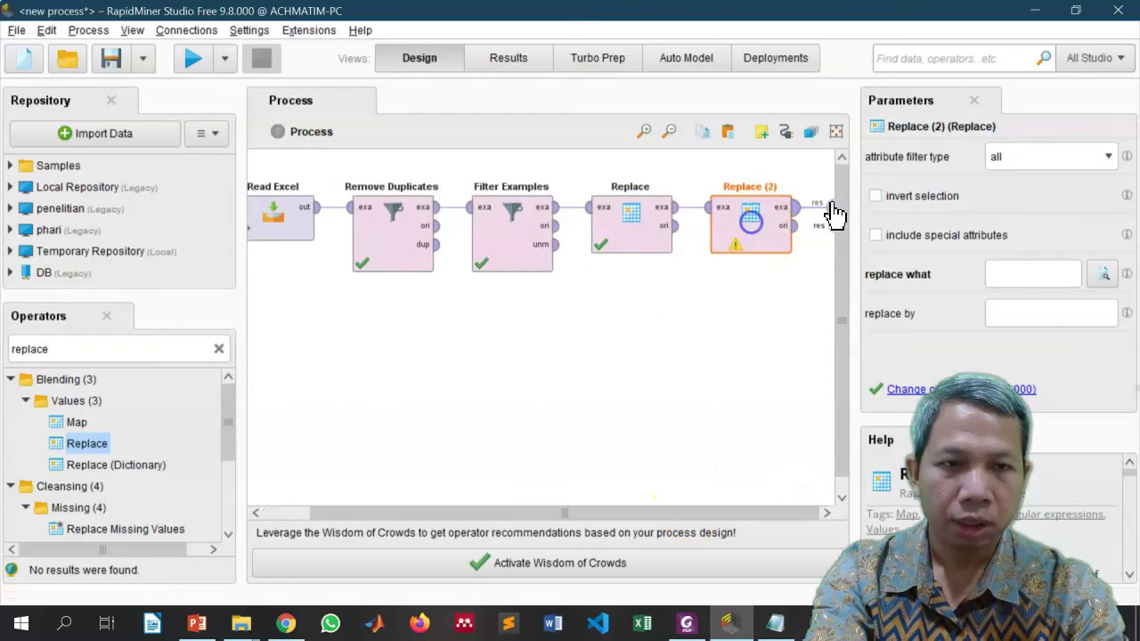
- Set the second Replace operator's attribute filter type to subset and select the attributes Online_Gaming and Online_Shopping
{"action": "left_click", "coordinate": [1108, 159]}
{"action": "left_click", "coordinate": [1088, 214]}
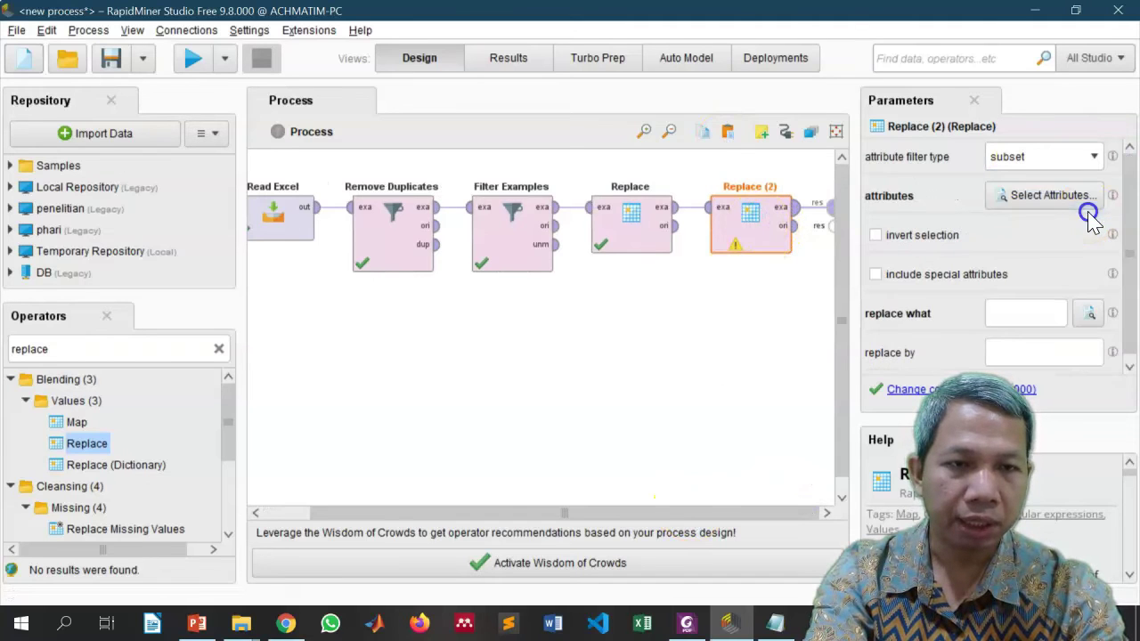
{"action": "left_click", "coordinate": [1033, 196]}
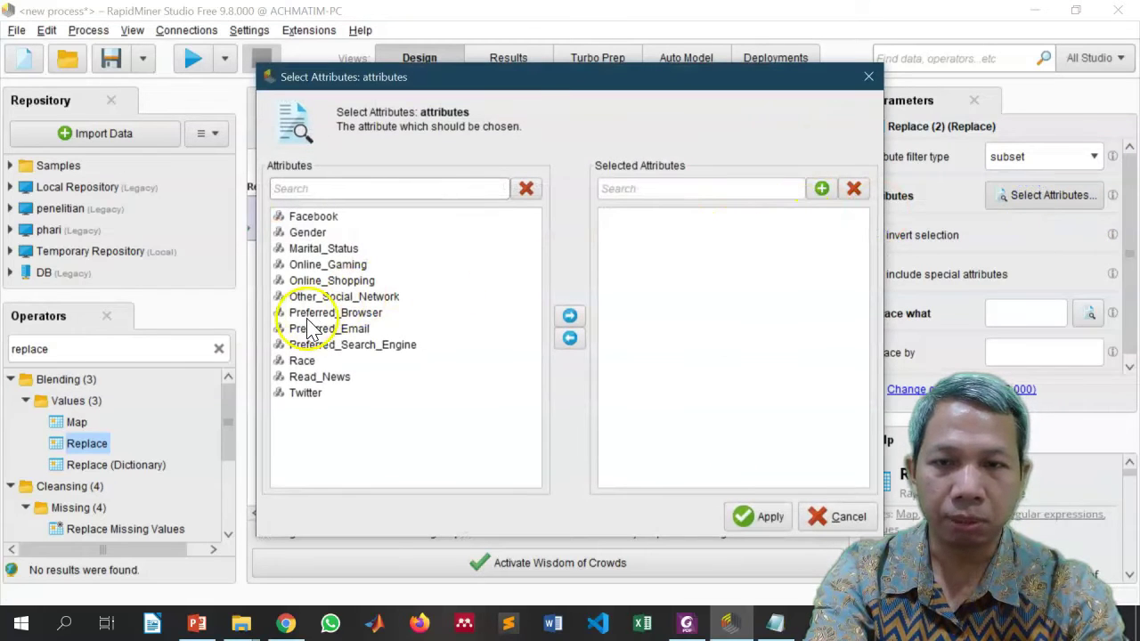
{"action": "left_click", "coordinate": [346, 264]}
{"action": "left_click", "coordinate": [338, 281], "text": "ctrl"}
{"action": "left_click", "coordinate": [570, 315]}
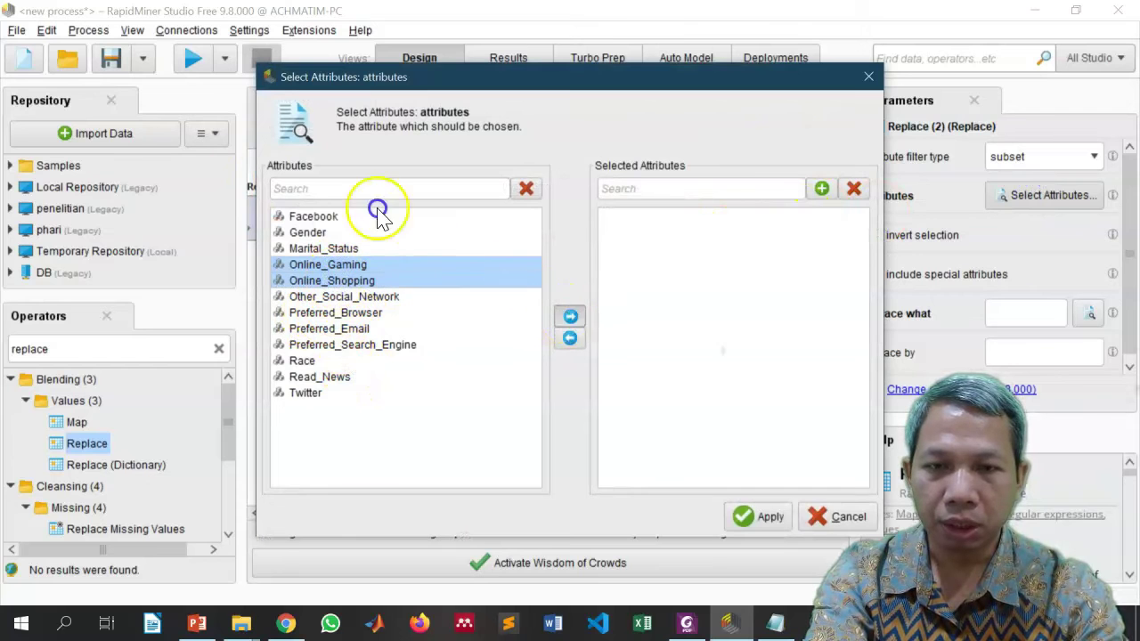
{"action": "left_click", "coordinate": [761, 517]}
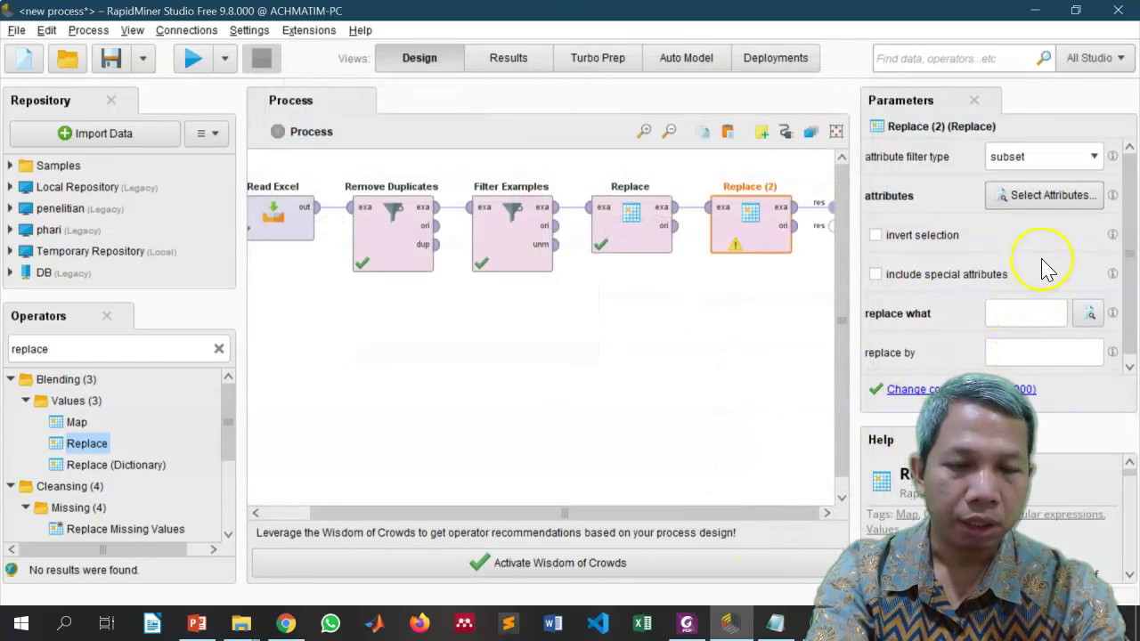
- Set the second Replace operator to replace values matching the regular expression ^(?!.*Y)(?!.*N).*$ with Y
{"action": "left_click", "coordinate": [1047, 320]}
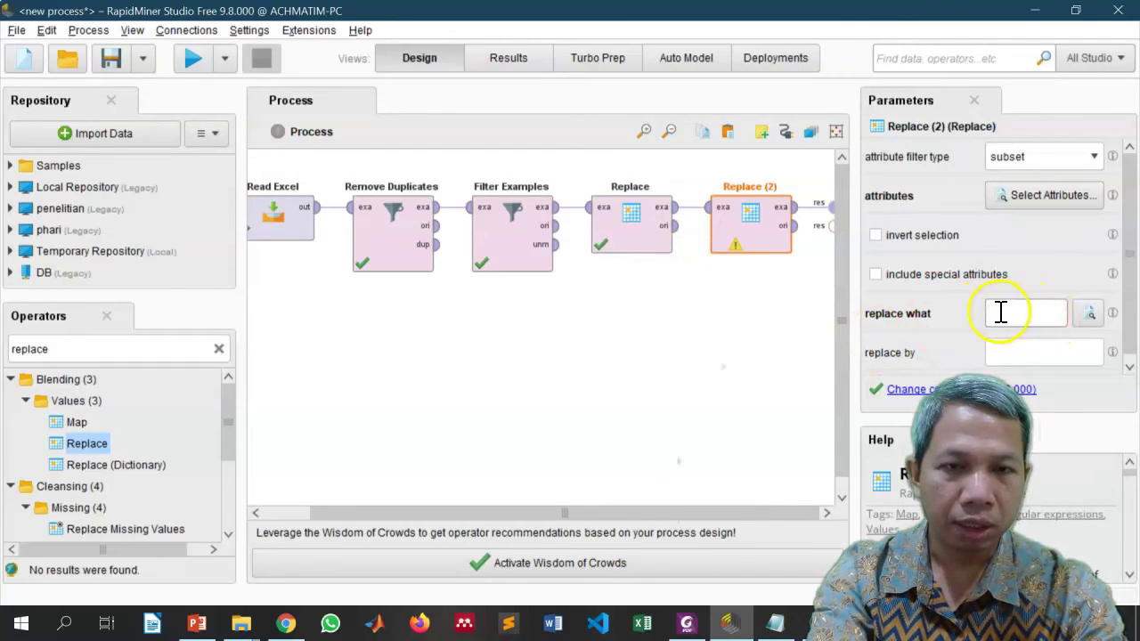
{"action": "left_click", "coordinate": [1091, 314]}
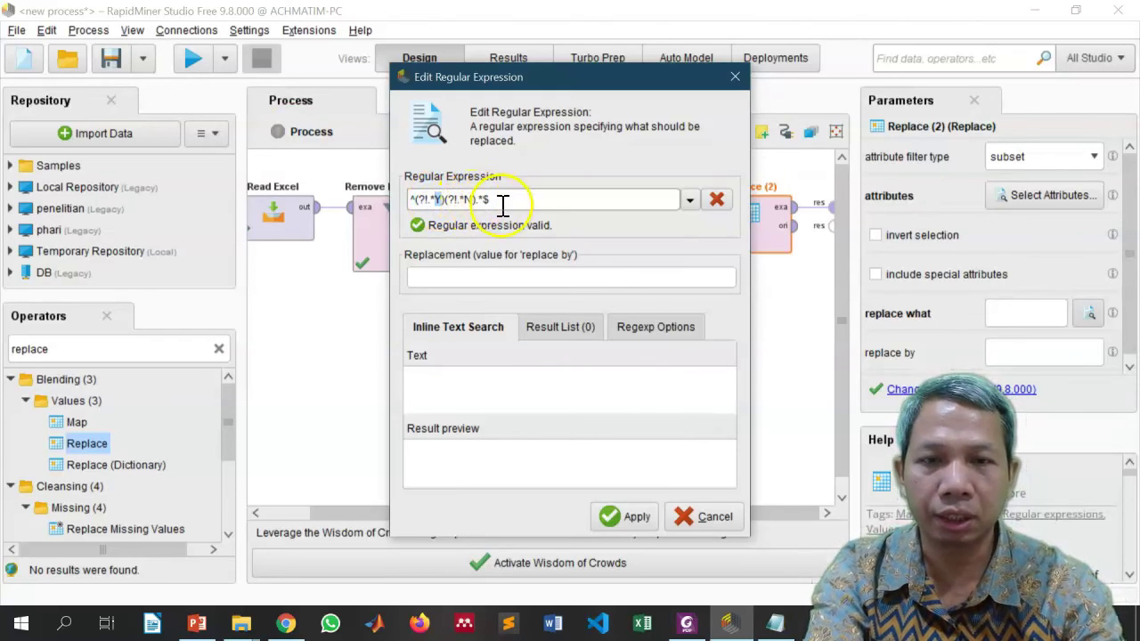
{"action": "left_click", "coordinate": [478, 279]}
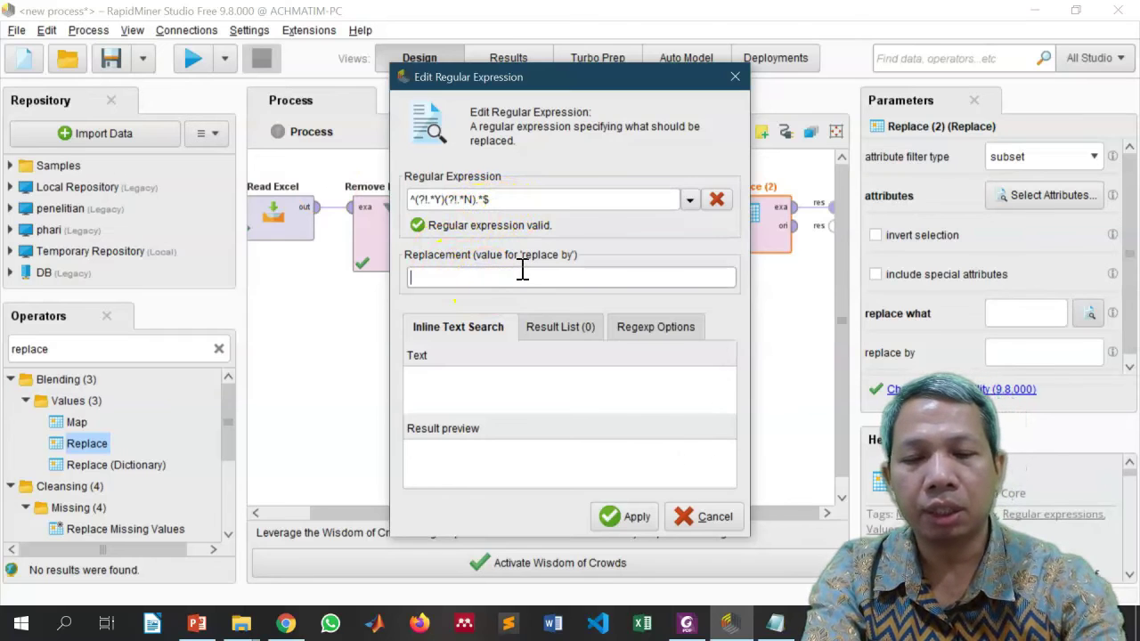
{"action": "type", "text": "Y"}
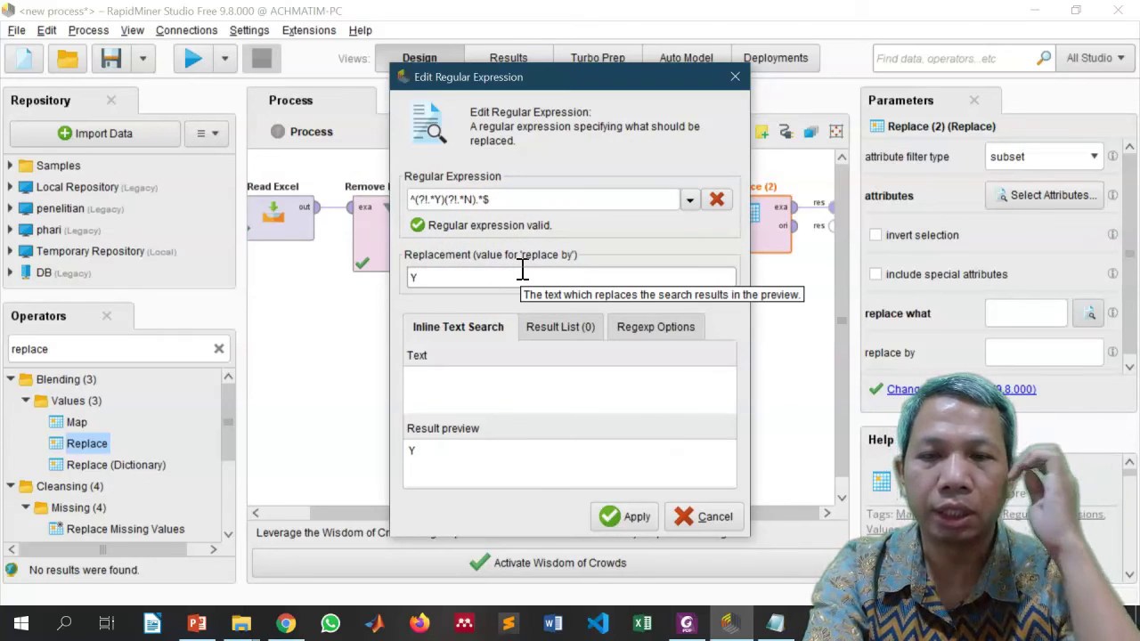
{"action": "left_click", "coordinate": [619, 516]}
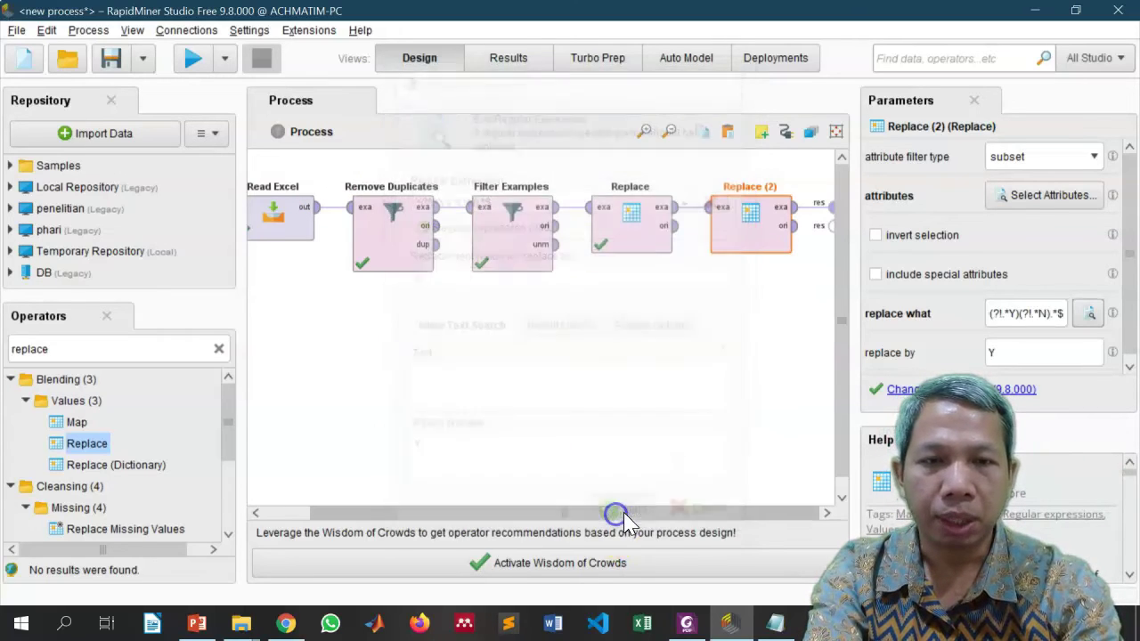
- Run the process and examine the second Replace operator's results across all columns, including Other_Social_Network
{"action": "left_click", "coordinate": [192, 58]}
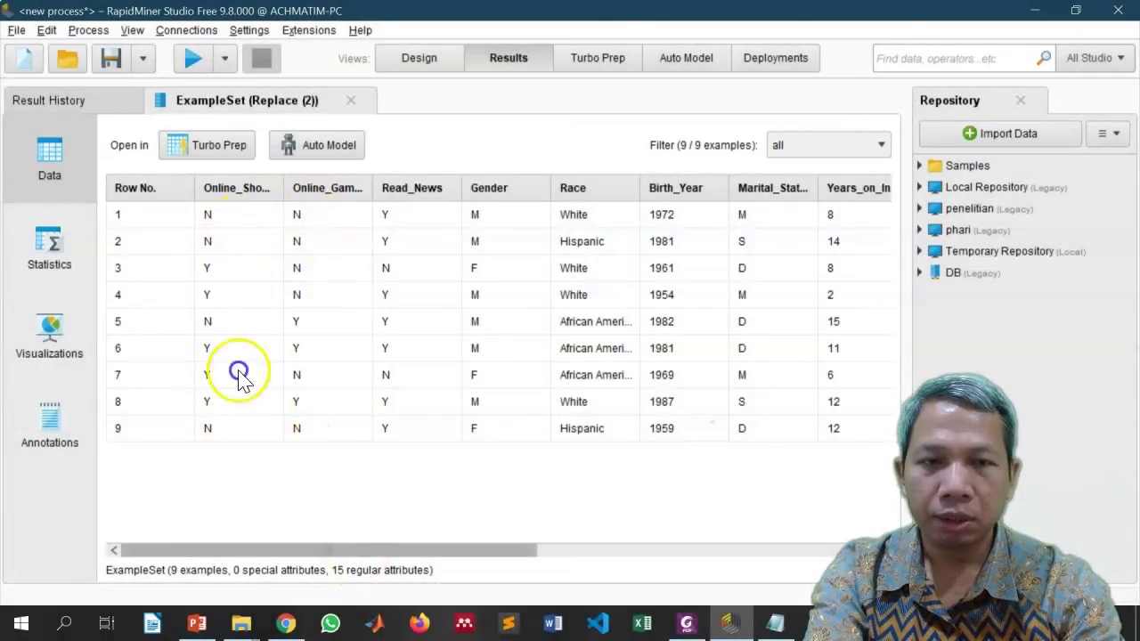
{"action": "left_click_drag", "start_coordinate": [356, 551], "coordinate": [721, 556]}
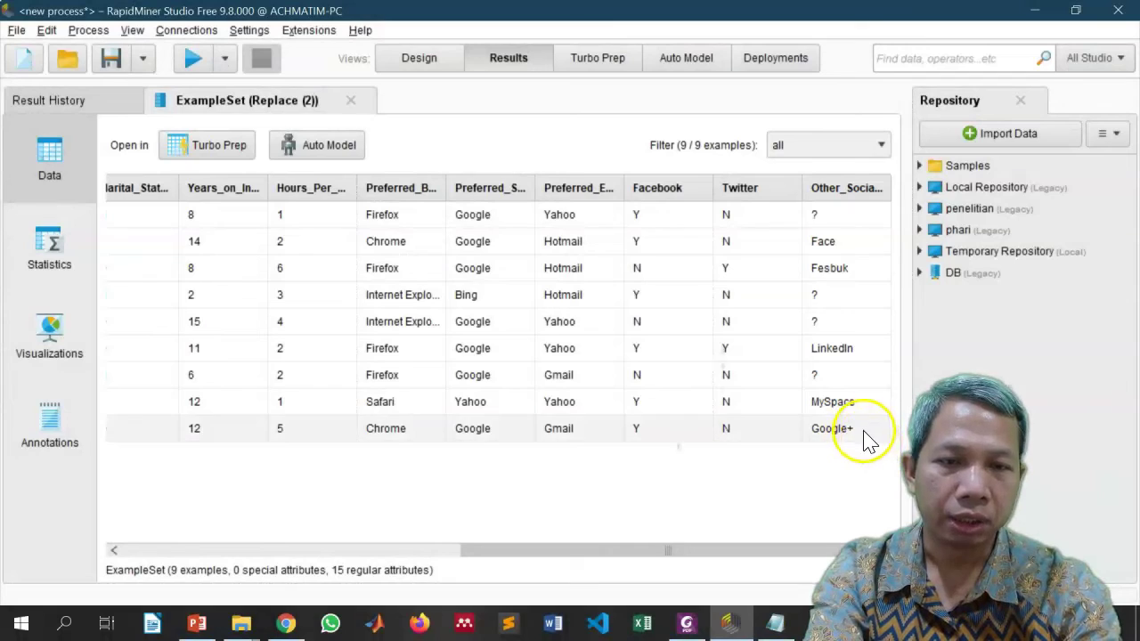
{"action": "left_click", "coordinate": [422, 60]}
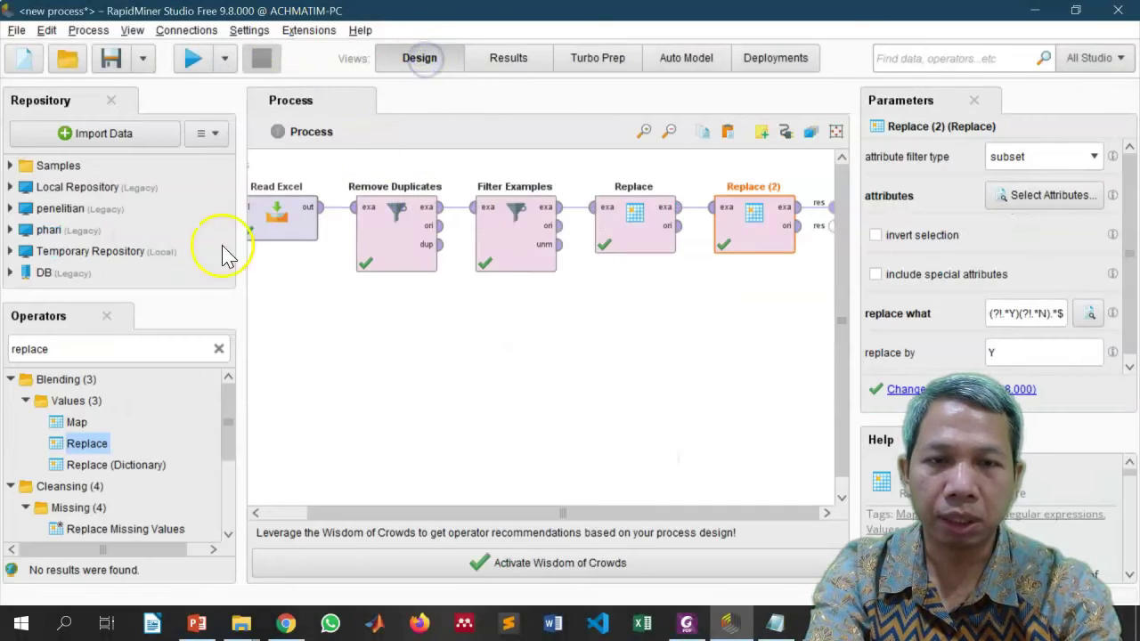
- Find the Select Attributes operator and insert it into the connection between the second Replace operator and the result port
{"action": "double_click", "coordinate": [75, 351]}
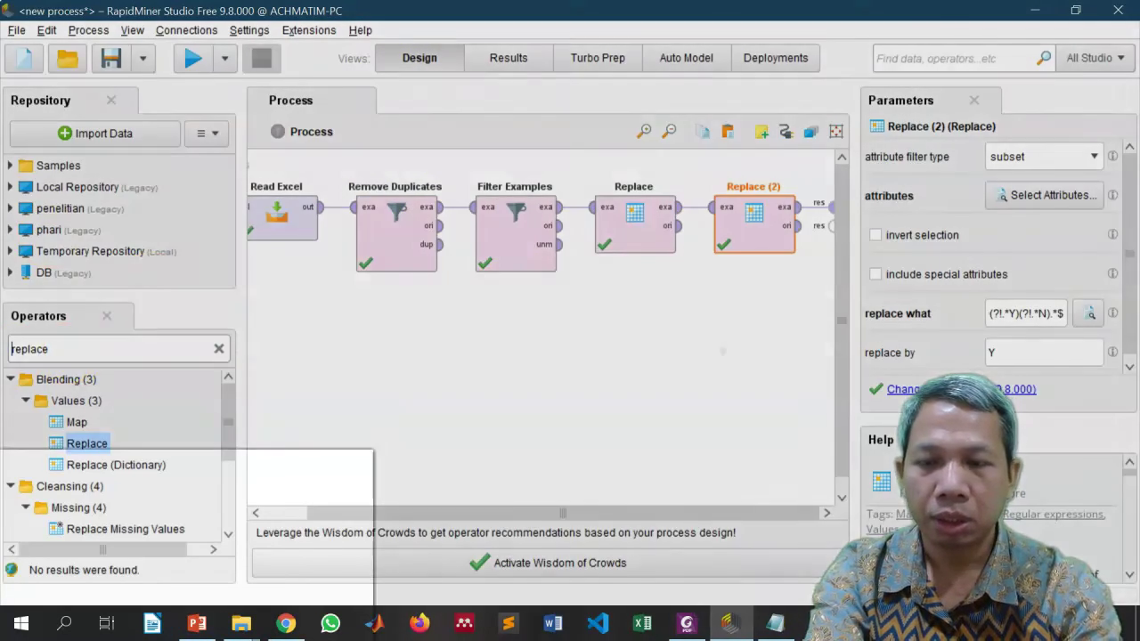
{"action": "type", "text": "se"}
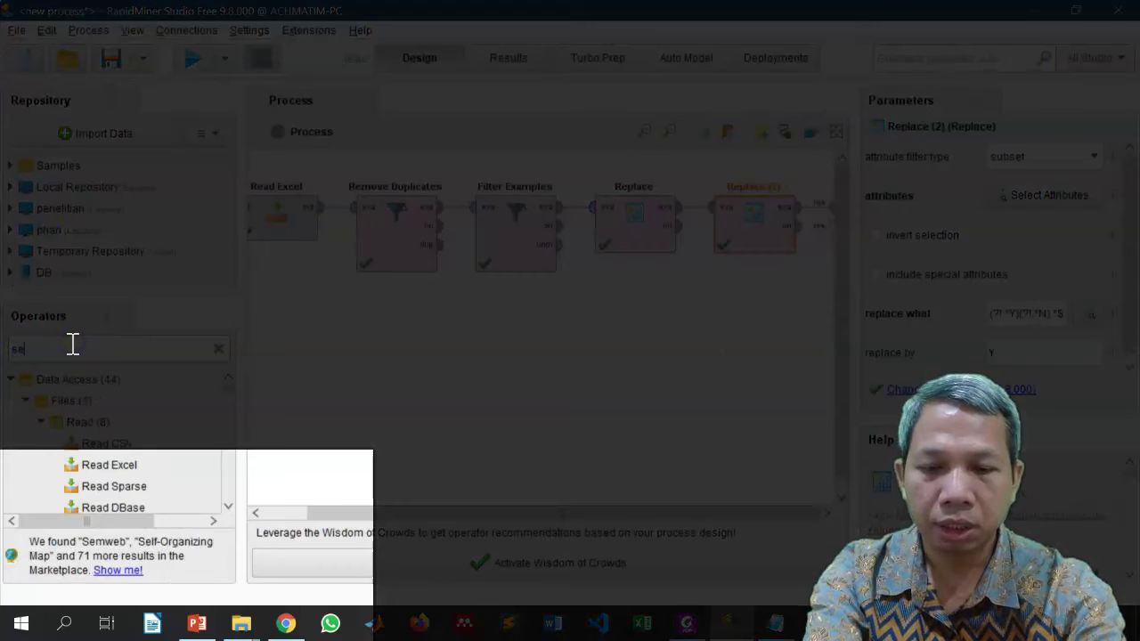
{"action": "type", "text": "lect"}
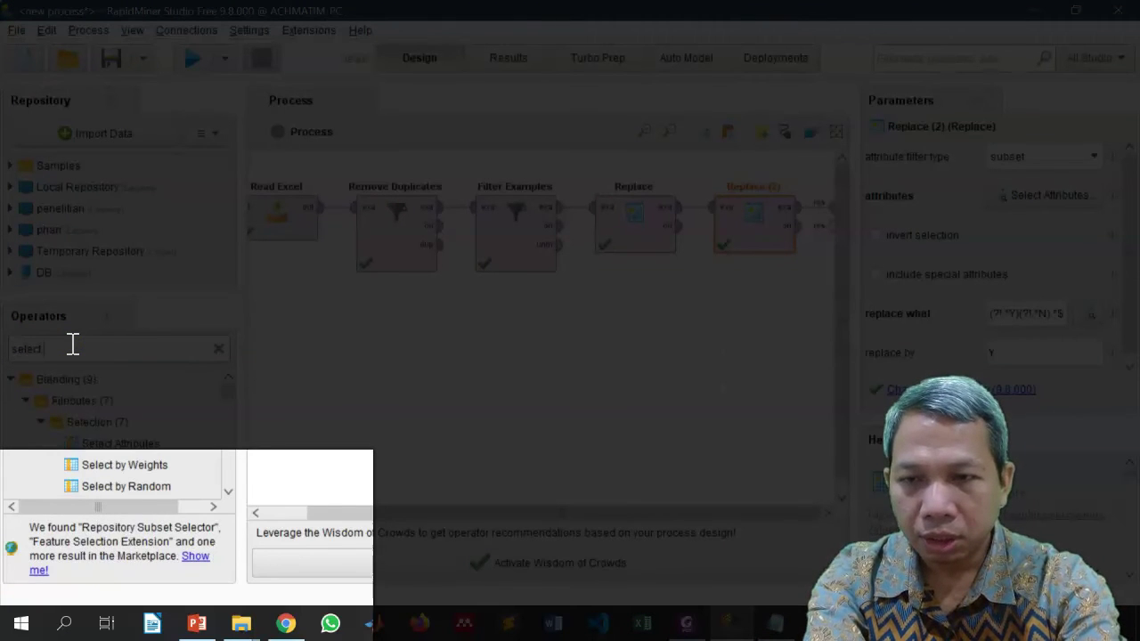
{"action": "type", "text": " at"}
{"action": "left_click_drag", "start_coordinate": [56, 400], "coordinate": [674, 278]}
{"action": "left_click", "coordinate": [100, 444]}
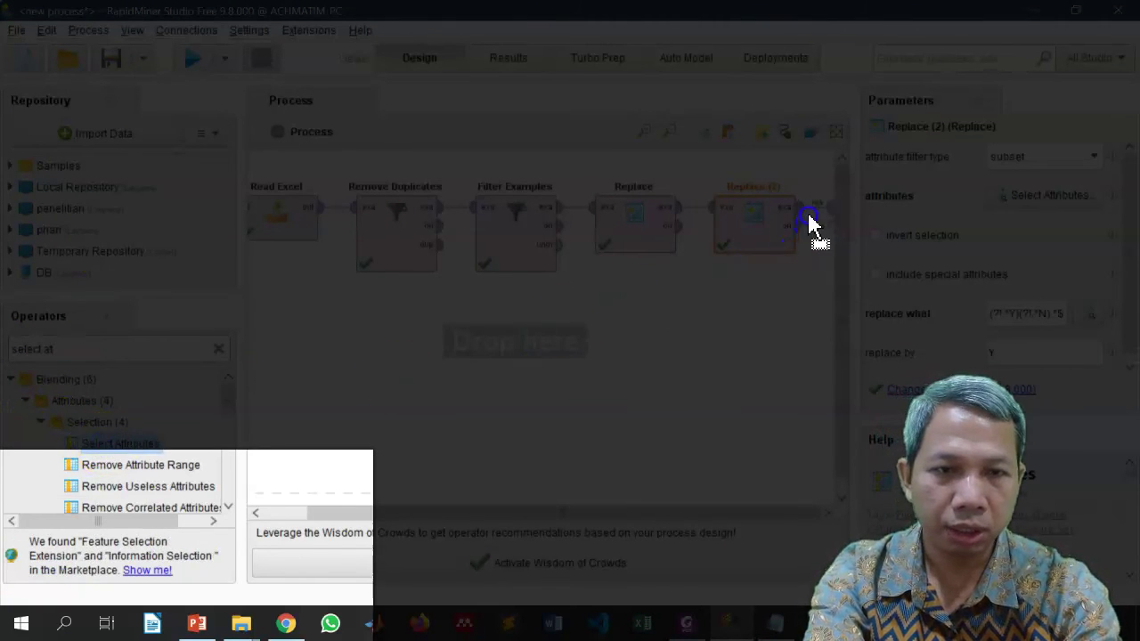
{"action": "left_click_drag", "start_coordinate": [816, 214], "coordinate": [817, 214]}
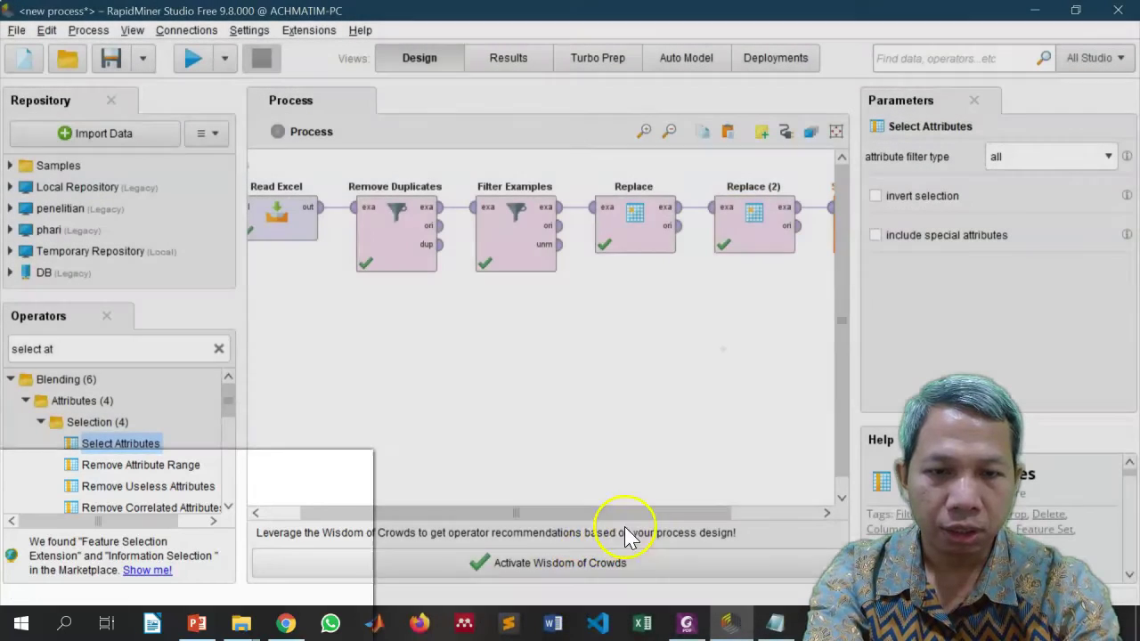
{"action": "left_click_drag", "start_coordinate": [643, 512], "coordinate": [731, 510]}
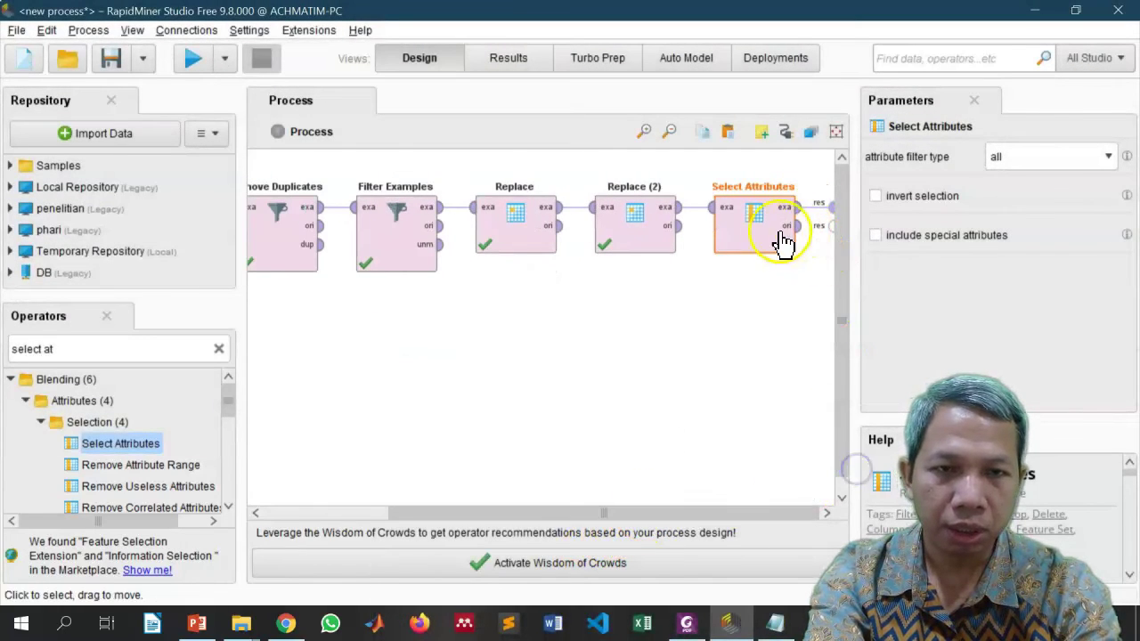
- Set Select Attributes to filter type single with the attribute Other_Social_Network, and run the process
{"action": "left_click", "coordinate": [1104, 158]}
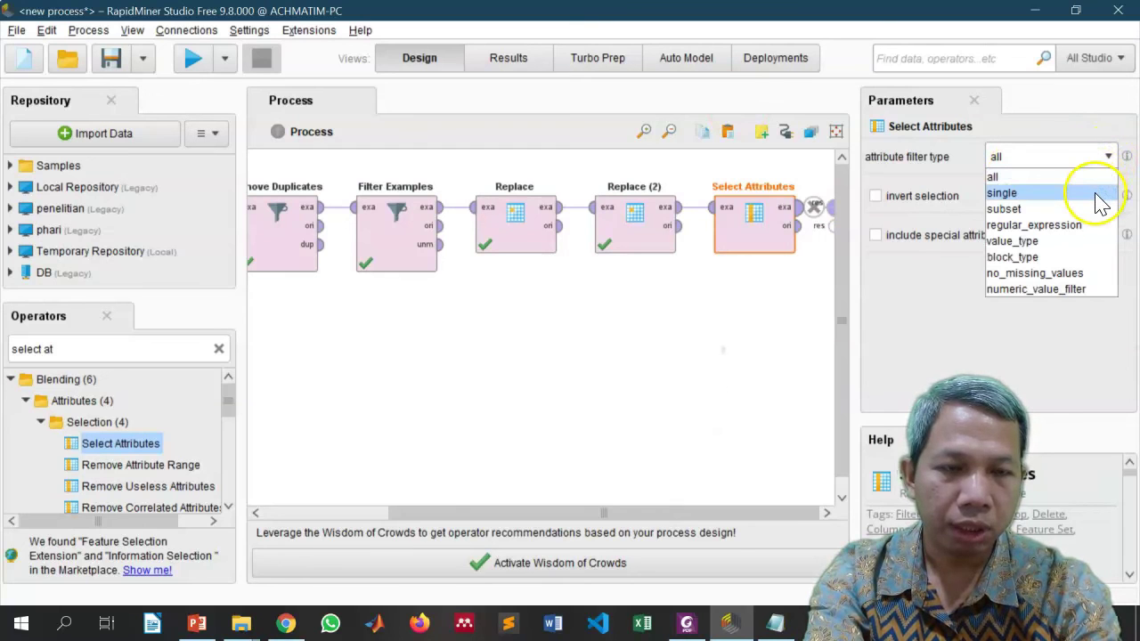
{"action": "left_click", "coordinate": [1095, 196]}
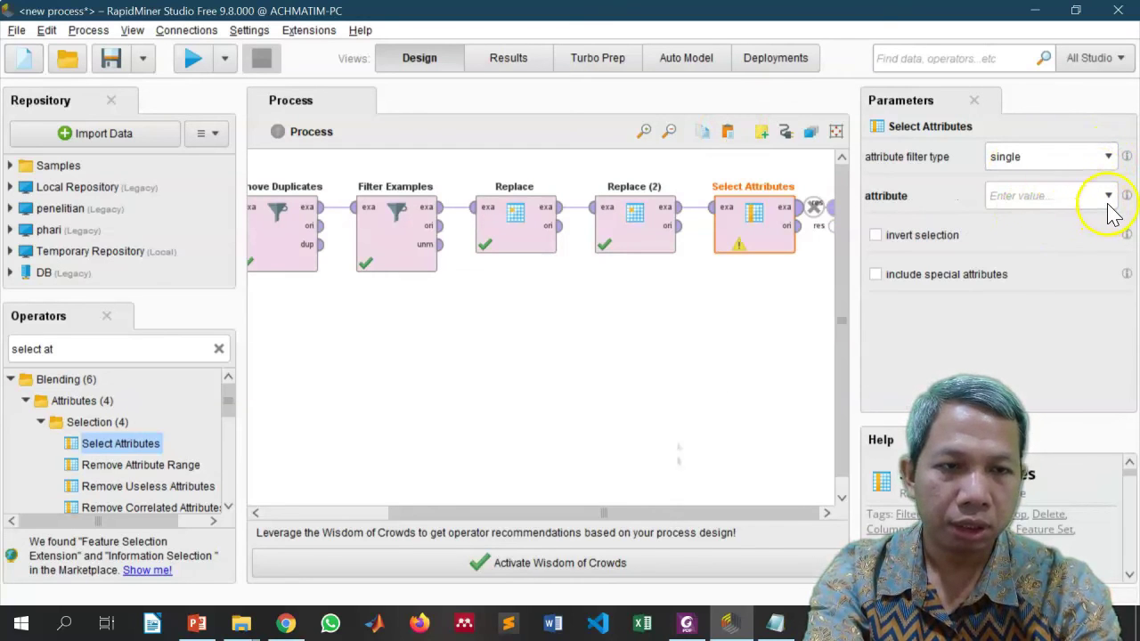
{"action": "left_click", "coordinate": [1109, 197]}
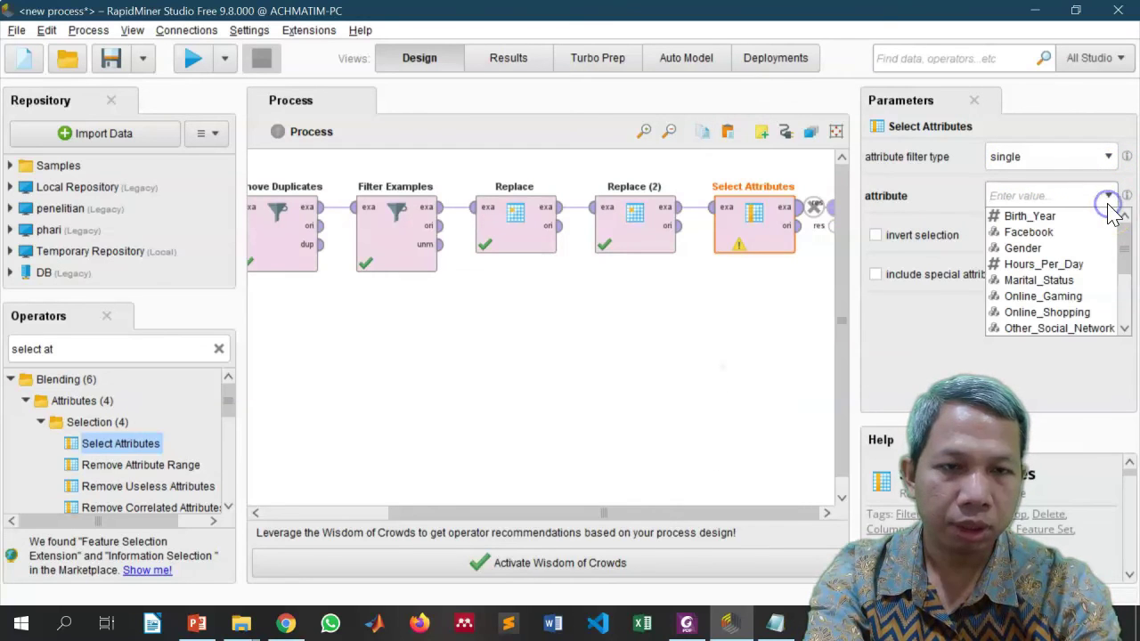
{"action": "left_click", "coordinate": [1059, 328]}
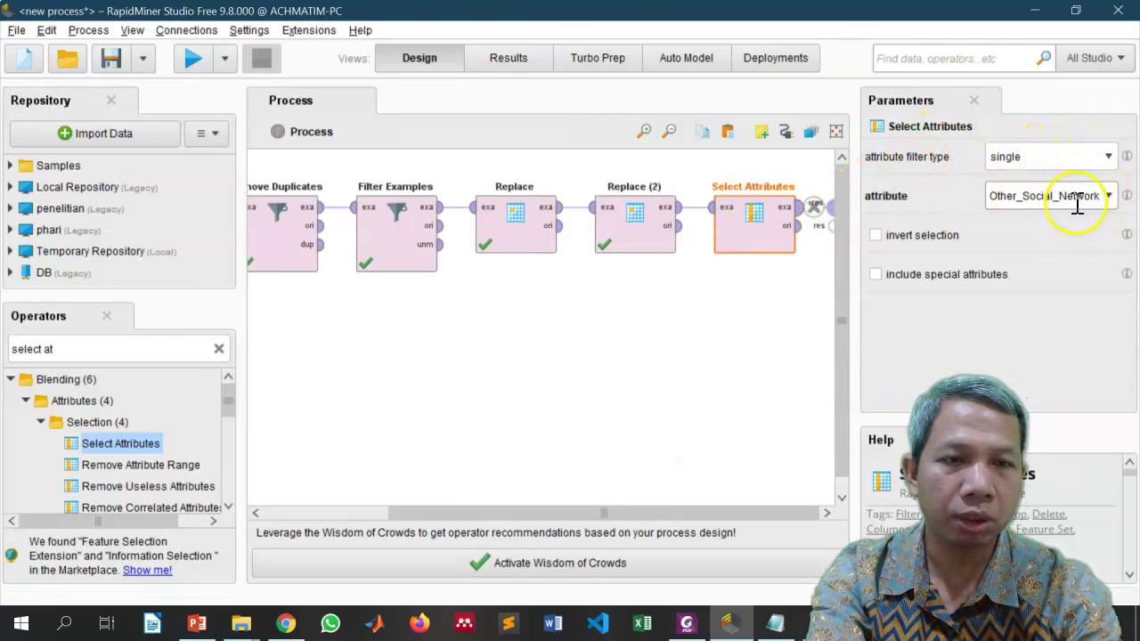
{"action": "left_click", "coordinate": [191, 63]}
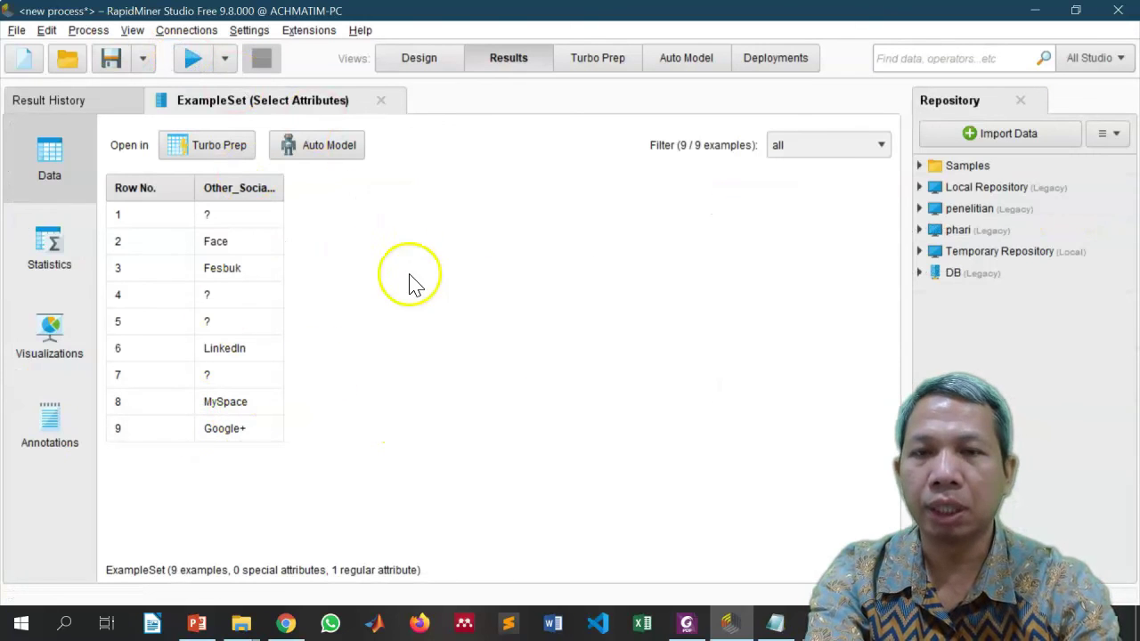
- Invert the Select Attributes selection to exclude Other_Social_Network, and rerun the process to check the remaining columns
{"action": "left_click", "coordinate": [420, 58]}
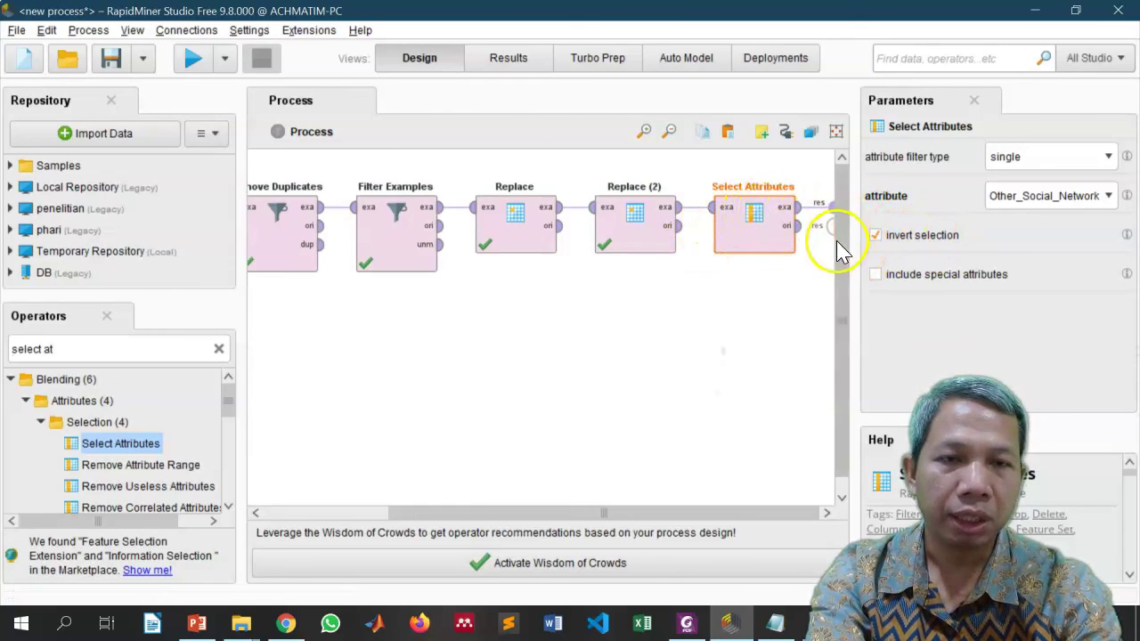
{"action": "left_click", "coordinate": [193, 59]}
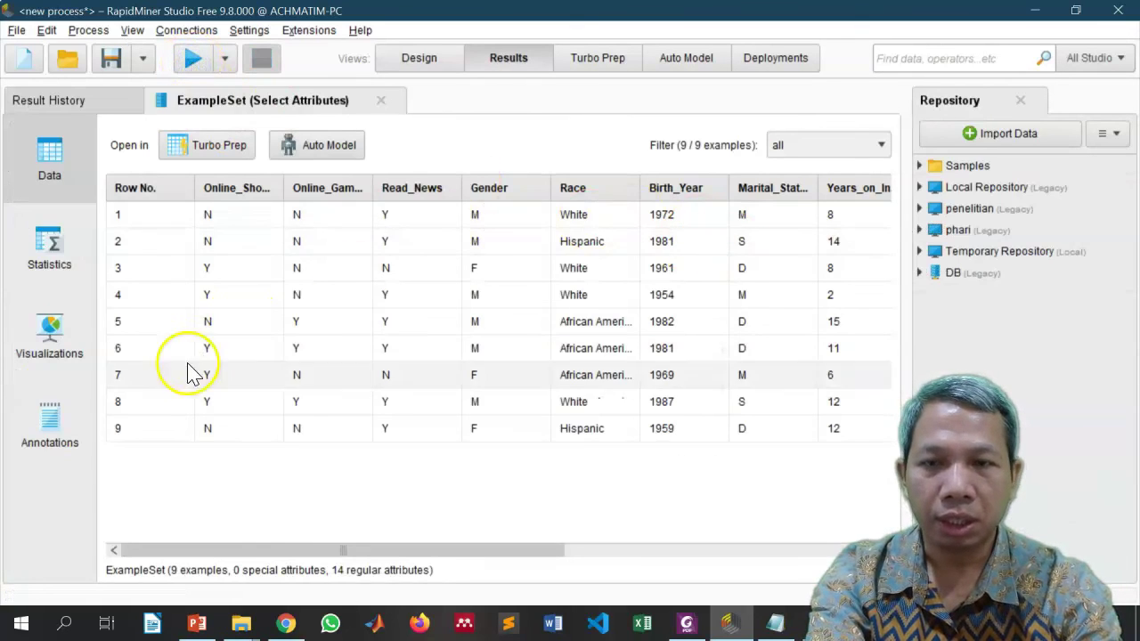
{"action": "left_click_drag", "start_coordinate": [283, 551], "coordinate": [656, 549]}
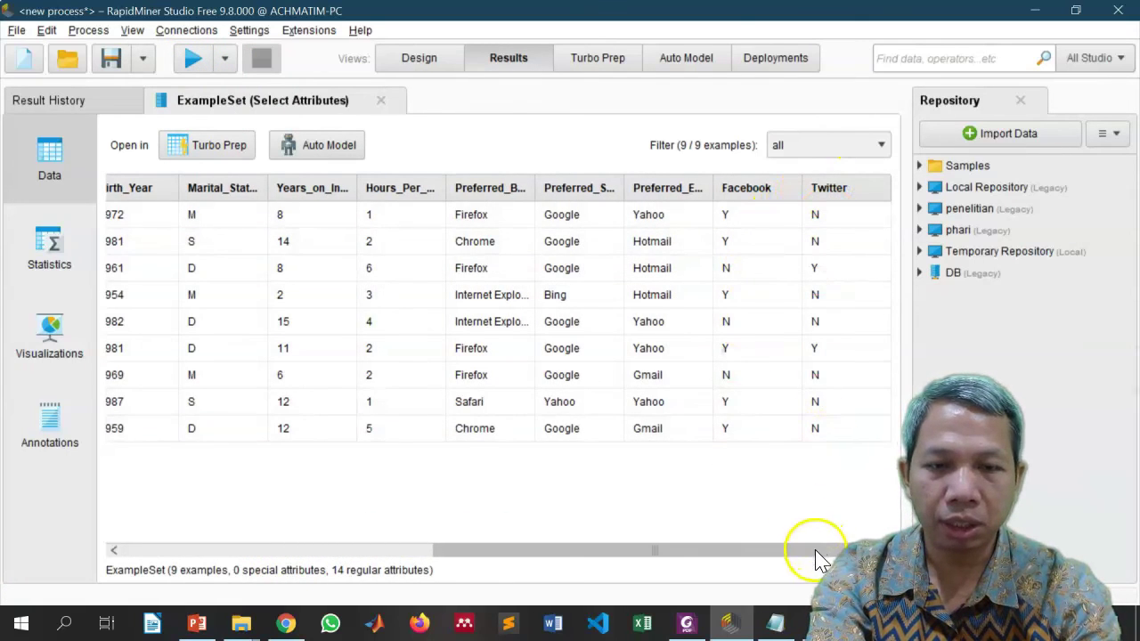